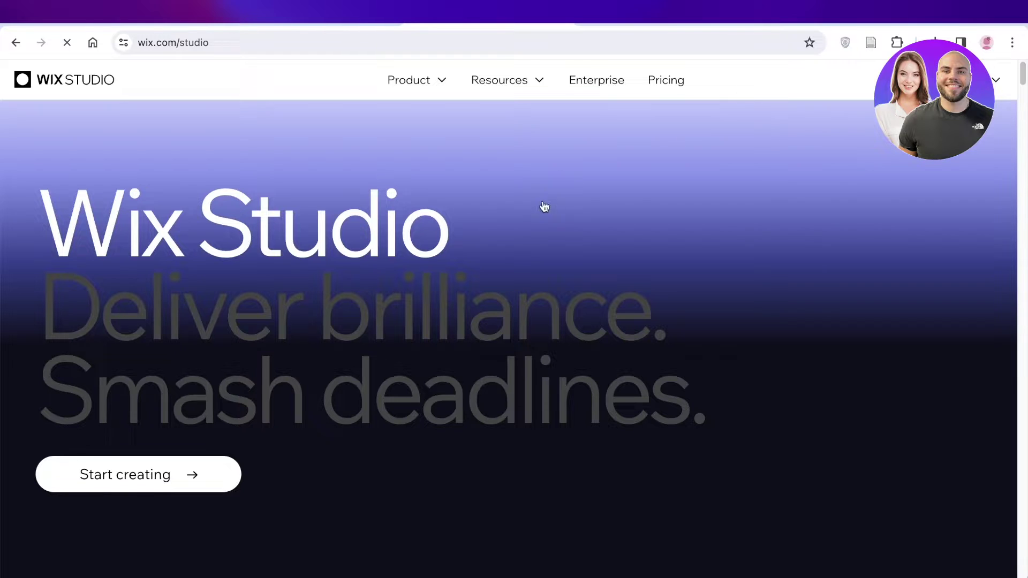
# - Browse the Wix Studio page, then start creating and try Wix Studio on this account
pyautogui.scroll(-4, 544, 207)
pyautogui.scroll(-6, 492, 272)
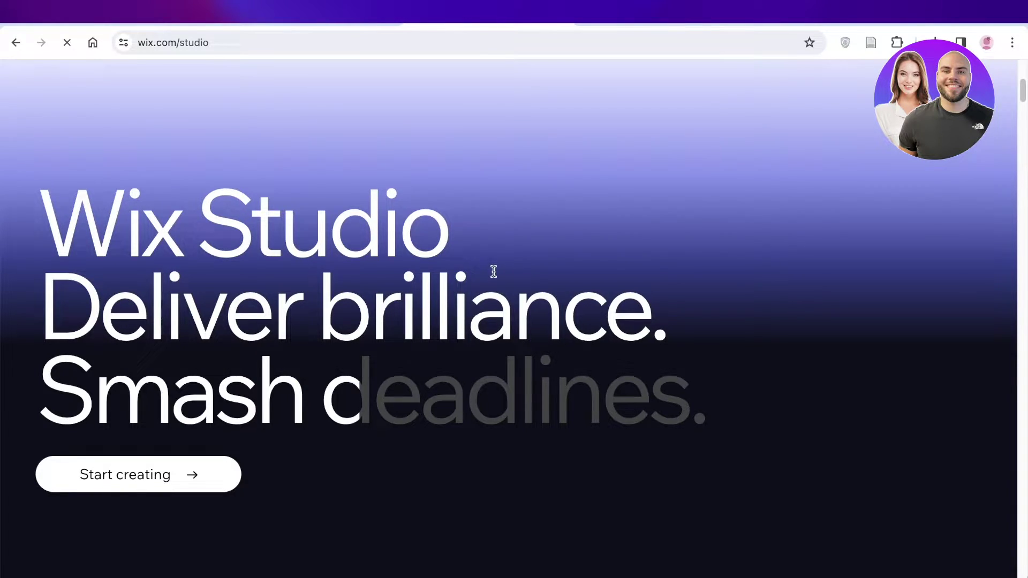
pyautogui.scroll(-5, 495, 282)
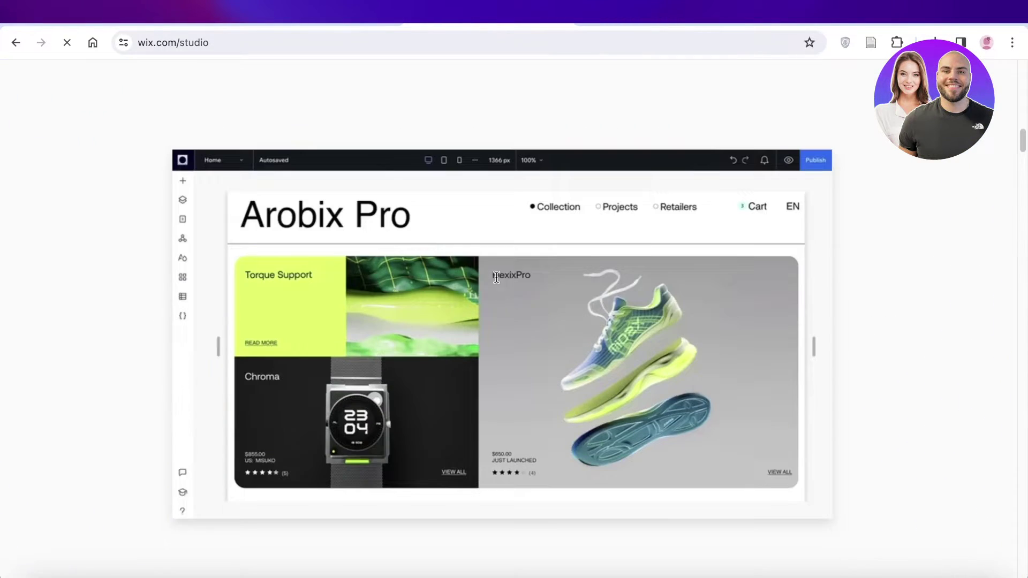
pyautogui.scroll(-4, 495, 283)
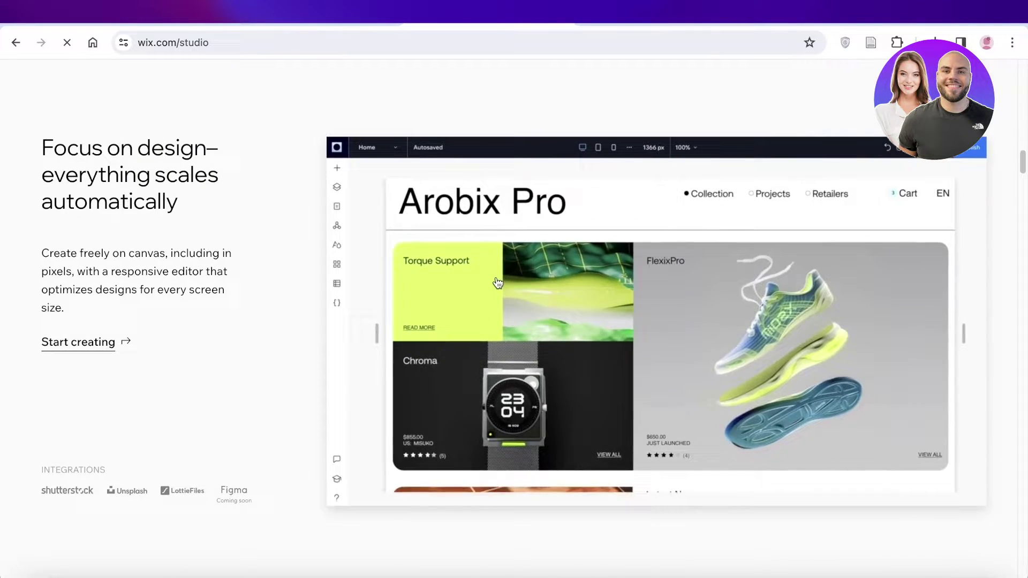
pyautogui.scroll(-6, 493, 284)
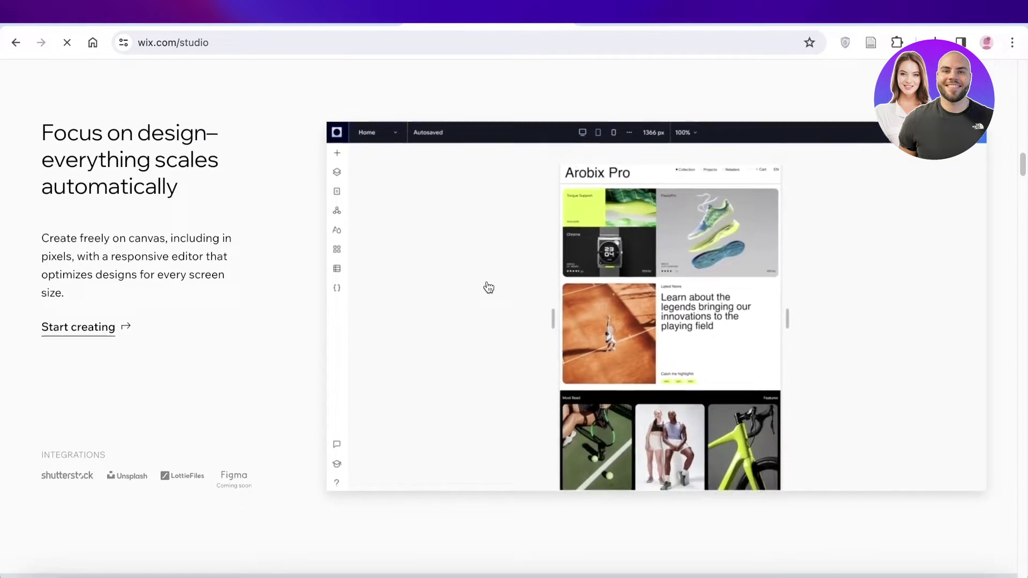
pyautogui.scroll(-8, 480, 280)
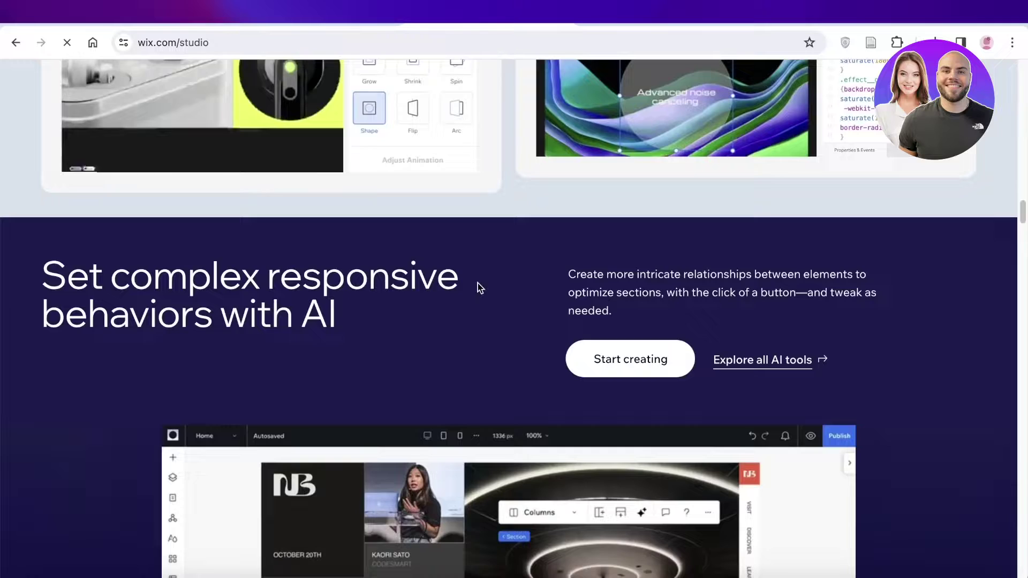
pyautogui.scroll(-4, 472, 291)
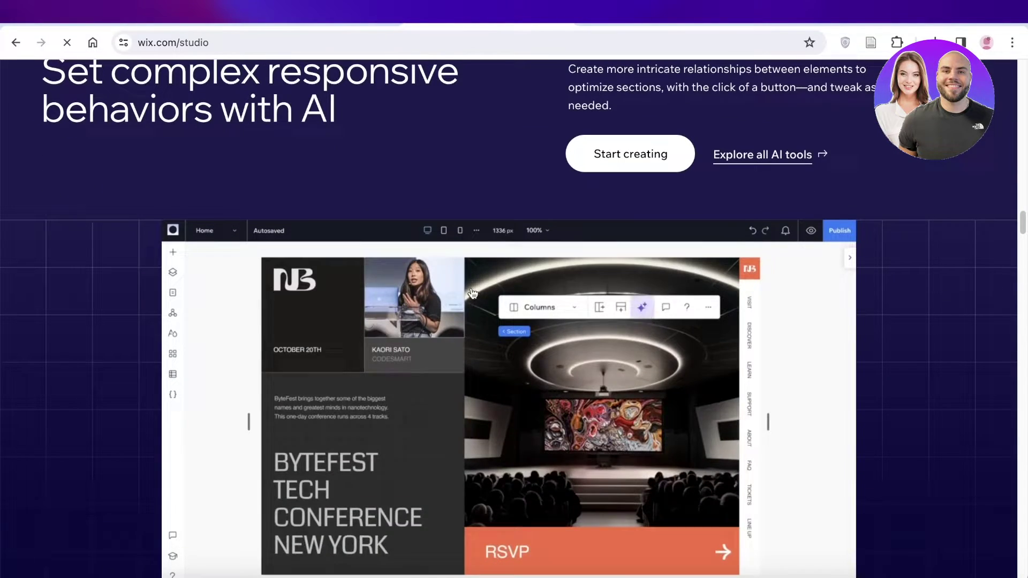
pyautogui.scroll(-7, 472, 293)
pyautogui.scroll(-4, 473, 294)
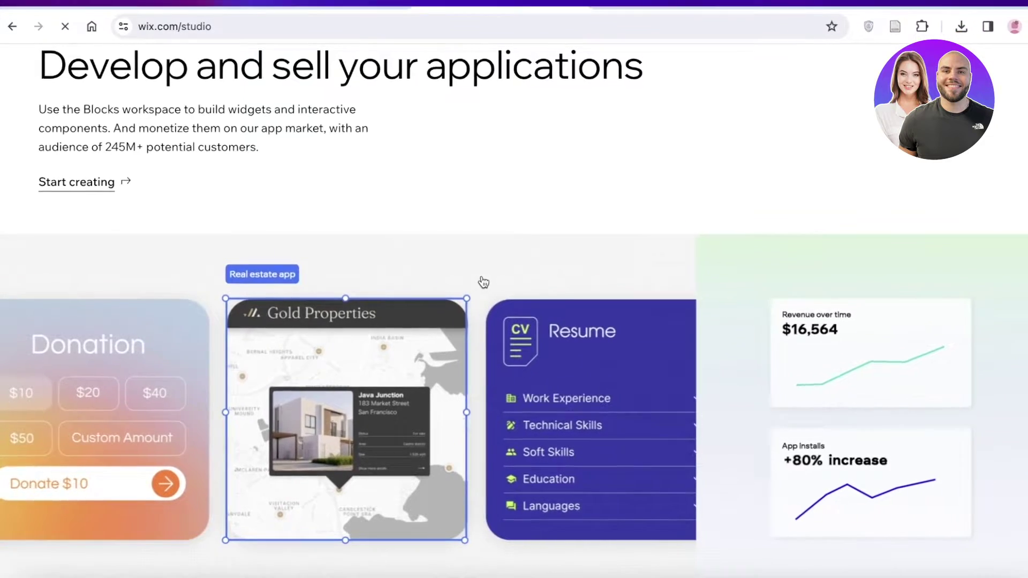
pyautogui.scroll(-8, 495, 271)
pyautogui.scroll(-10, 507, 252)
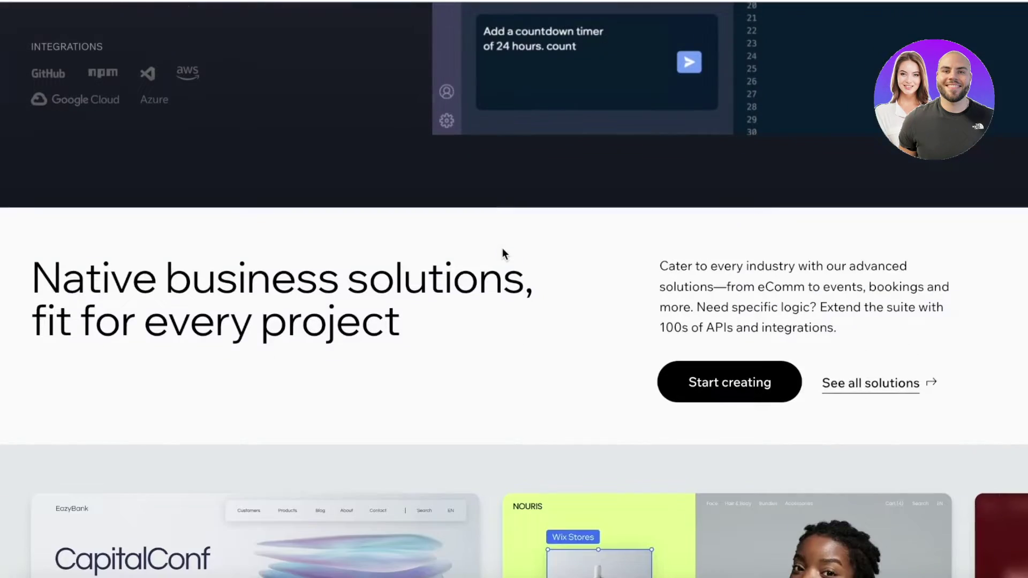
pyautogui.scroll(-4, 502, 247)
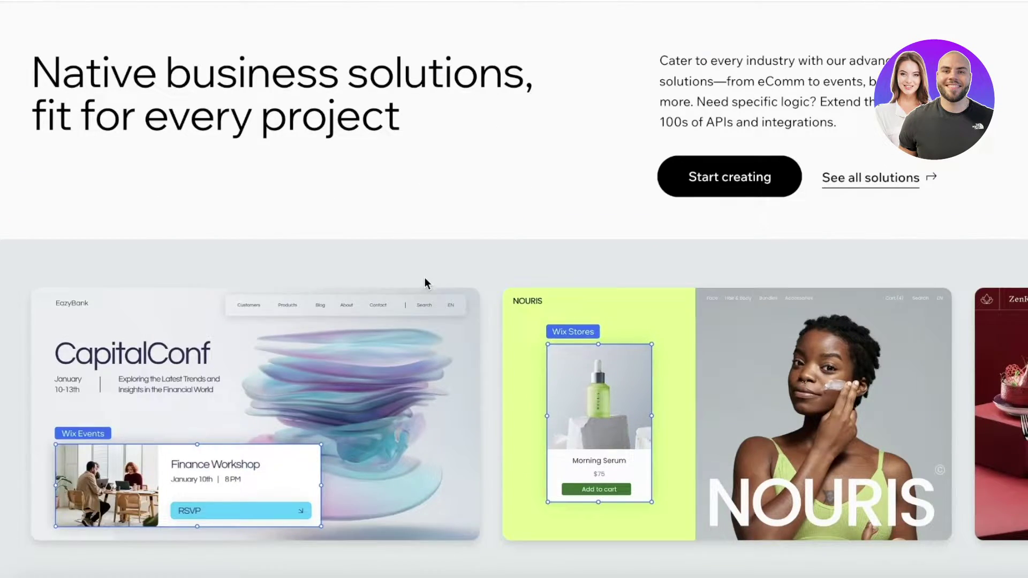
pyautogui.scroll(-8, 426, 278)
pyautogui.scroll(-3, 424, 277)
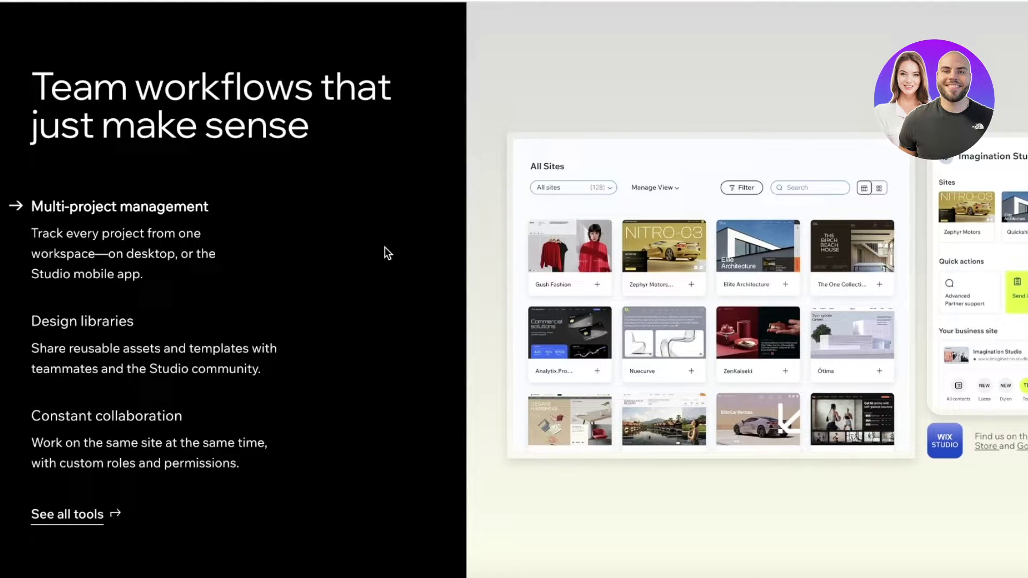
pyautogui.scroll(-12, 833, 50)
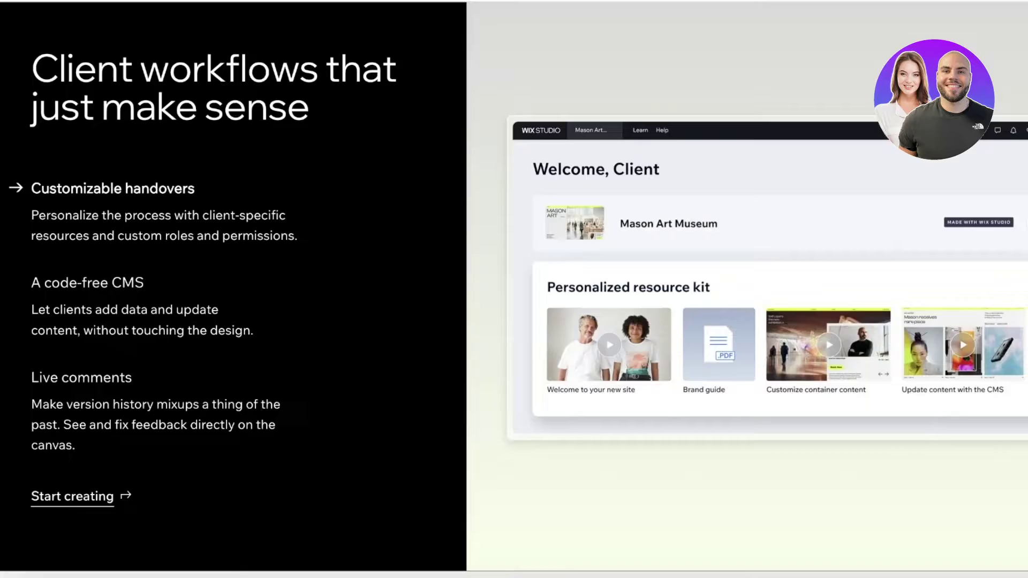
pyautogui.scroll(-10, 514, 289)
pyautogui.scroll(-10, 1015, 69)
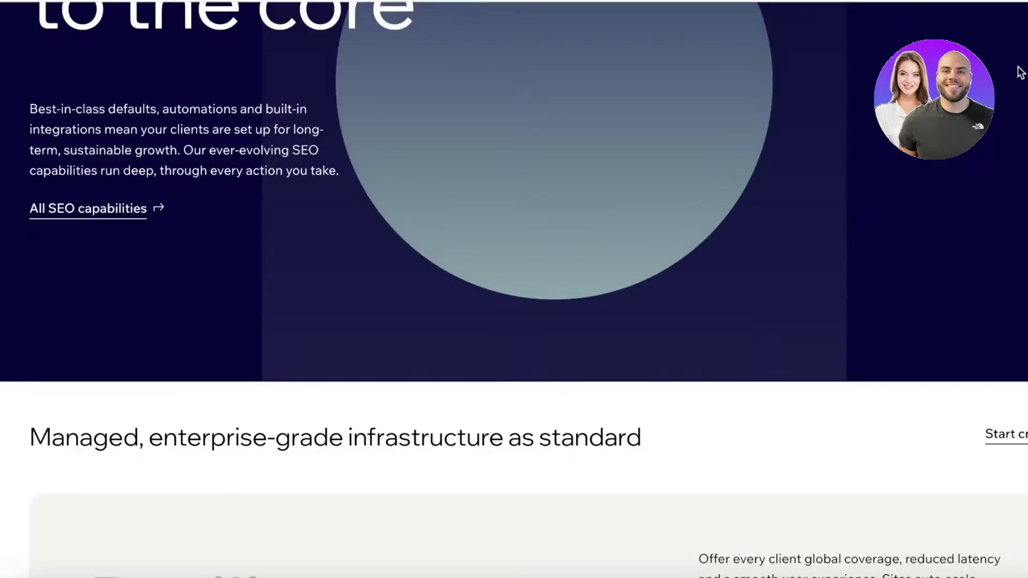
pyautogui.scroll(-10, 1016, 68)
pyautogui.scroll(4, 1016, 69)
pyautogui.scroll(20, 514, 289)
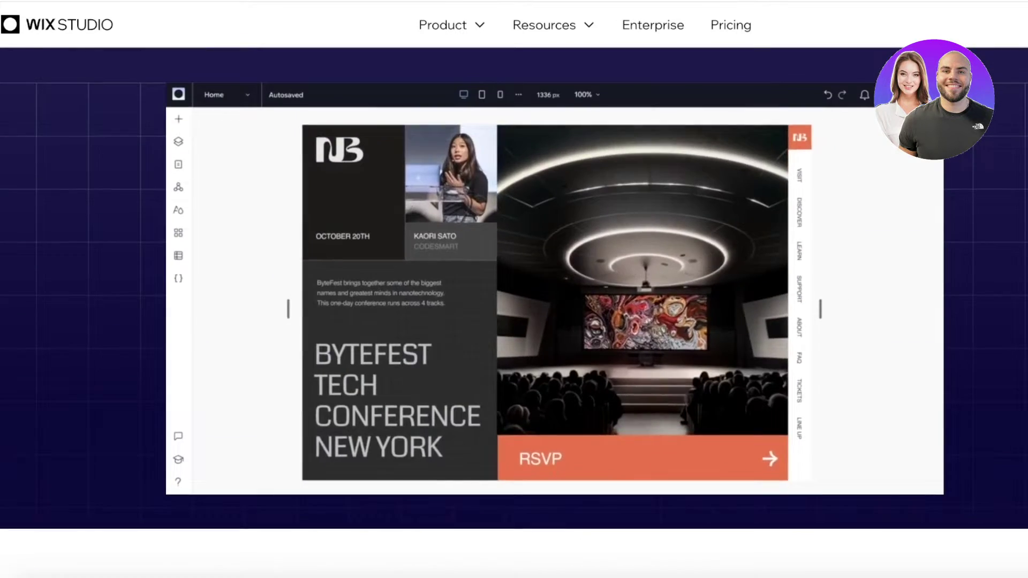
pyautogui.scroll(-5, 514, 289)
pyautogui.scroll(10, 514, 290)
pyautogui.scroll(3, 513, 289)
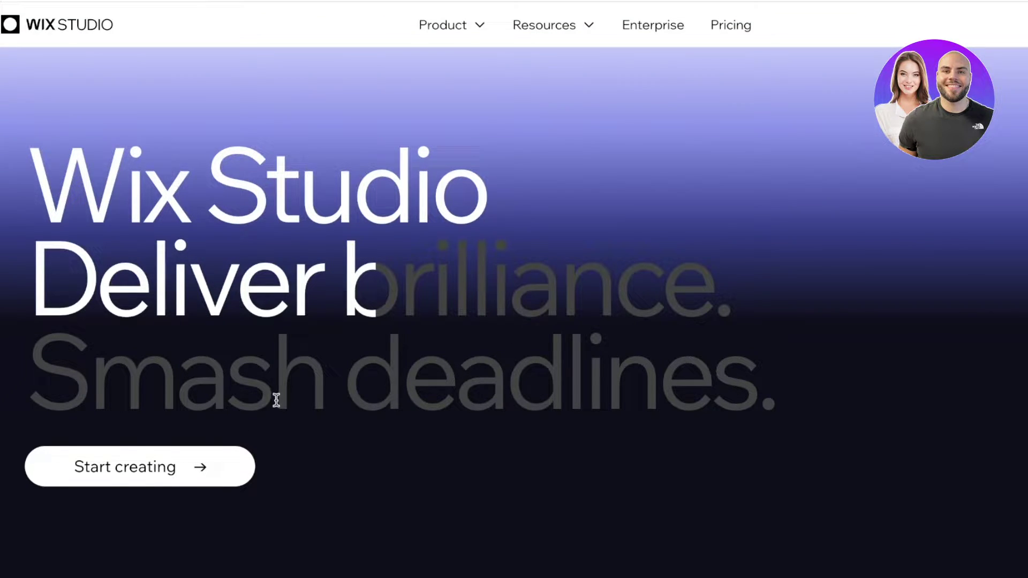
pyautogui.click(197, 481)
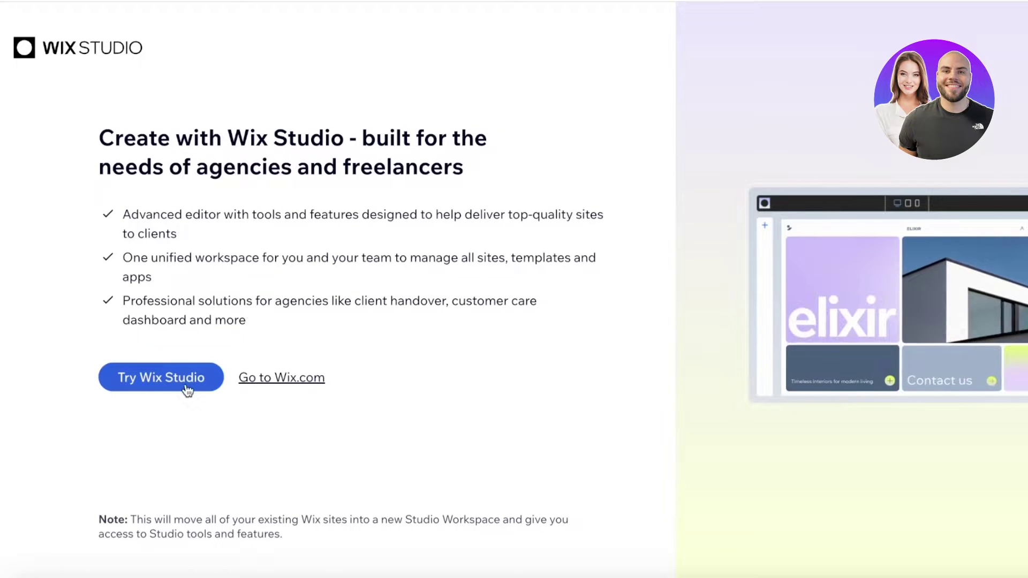
pyautogui.click(142, 383)
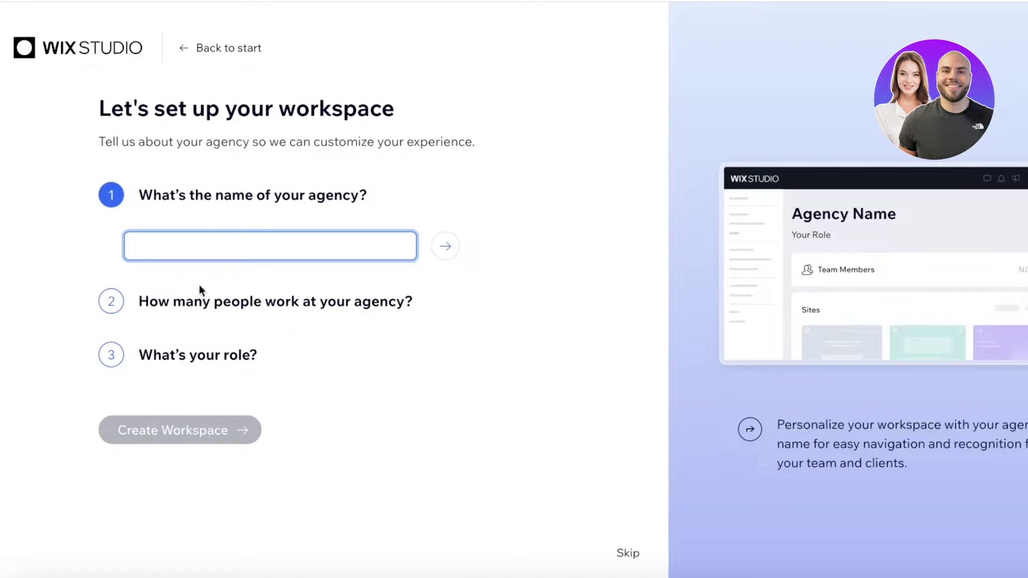
# - Answer onboarding as a freelancer offering Marketing services
pyautogui.click(197, 49)
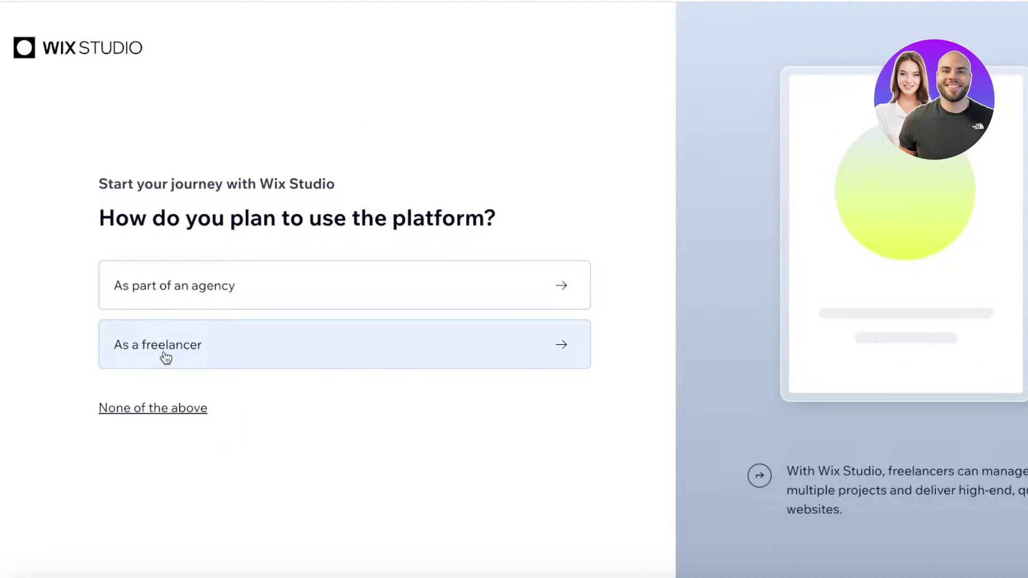
pyautogui.click(166, 357)
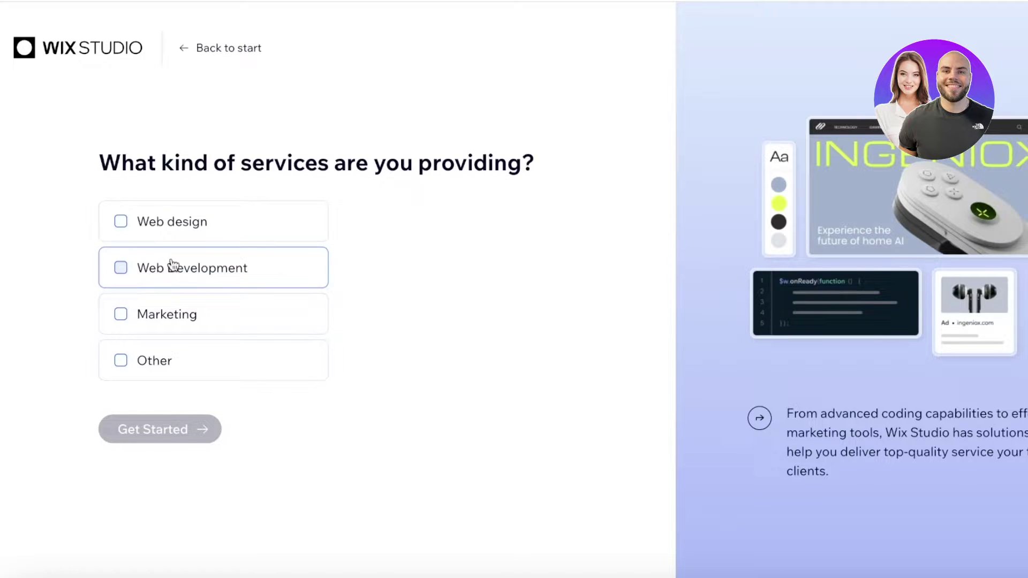
pyautogui.click(165, 316)
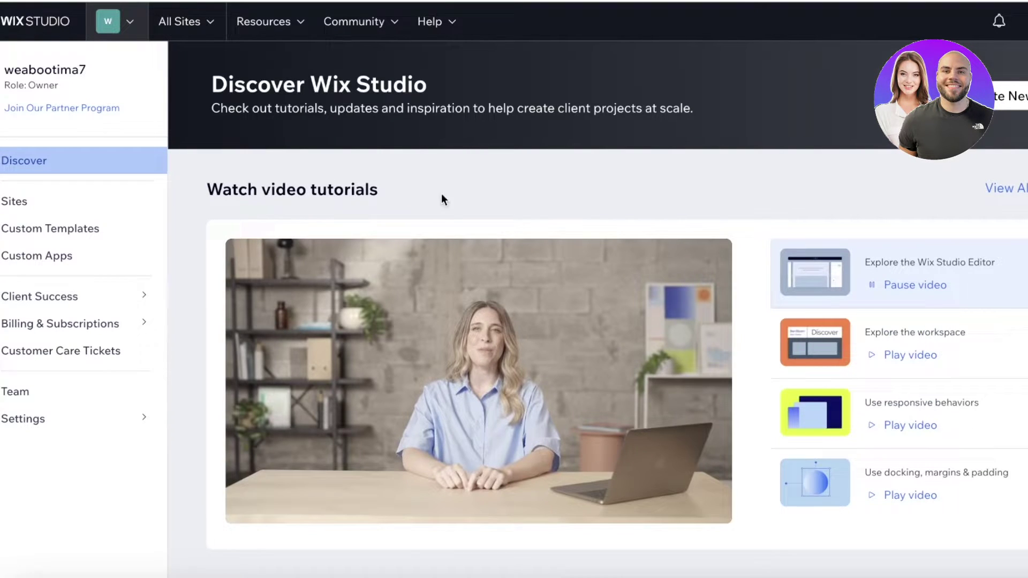
# - Scroll down and back up through the workspace Discover dashboard
pyautogui.scroll(-1, 523, 197)
pyautogui.scroll(-10, 524, 199)
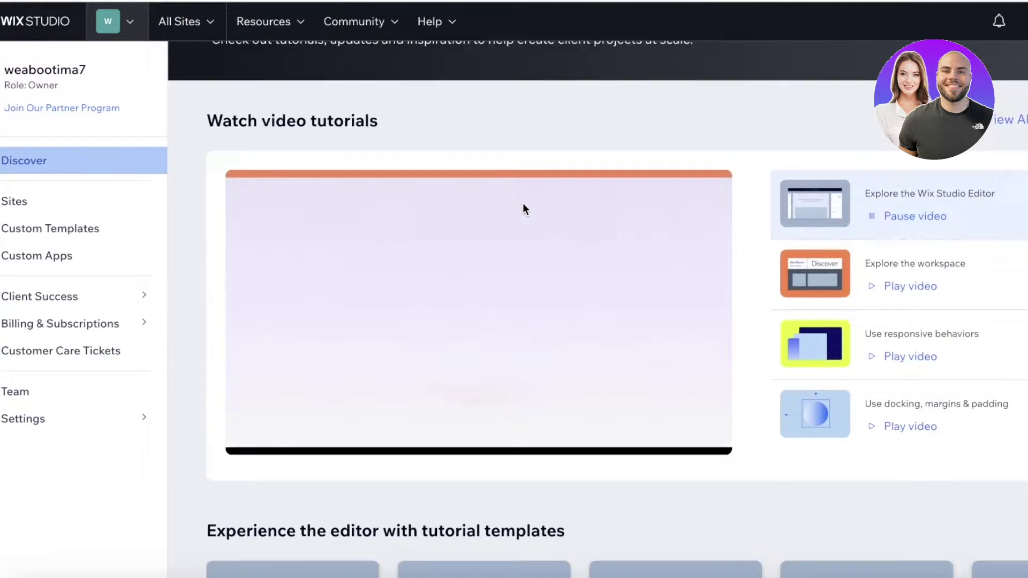
pyautogui.scroll(-9, 354, 223)
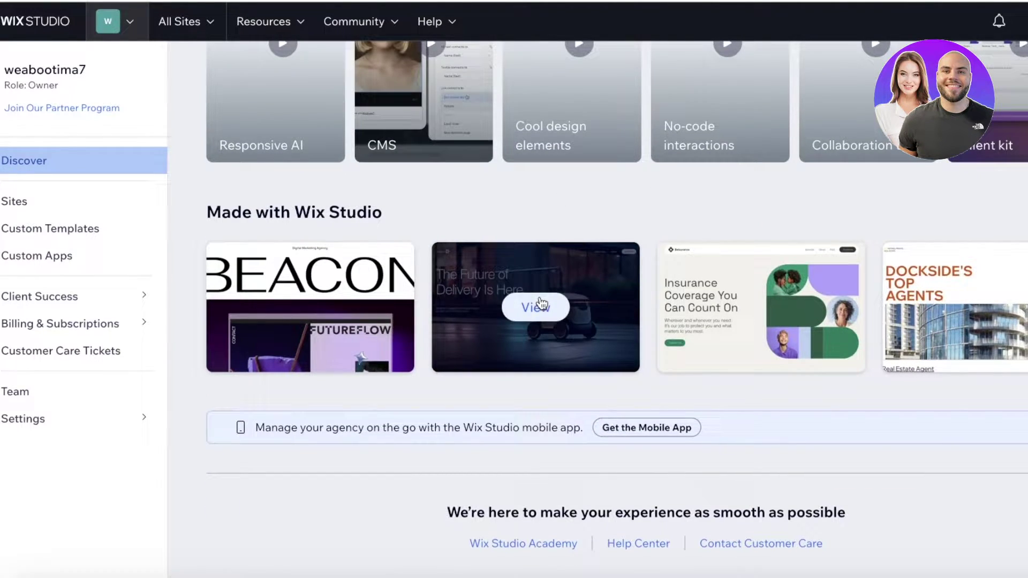
pyautogui.scroll(8, 277, 273)
pyautogui.scroll(-4, 277, 273)
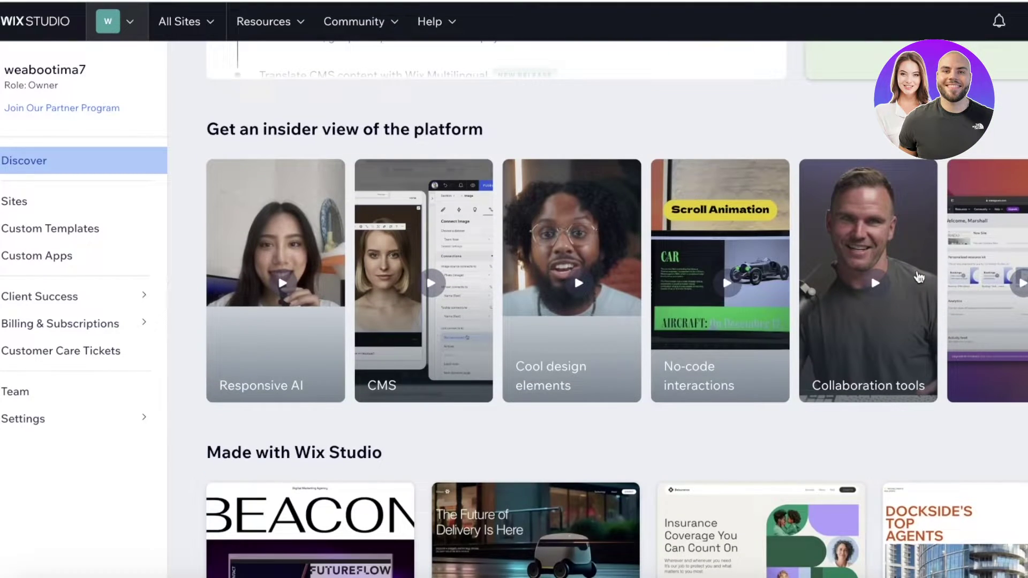
pyautogui.scroll(6, 277, 372)
pyautogui.scroll(10, 449, 263)
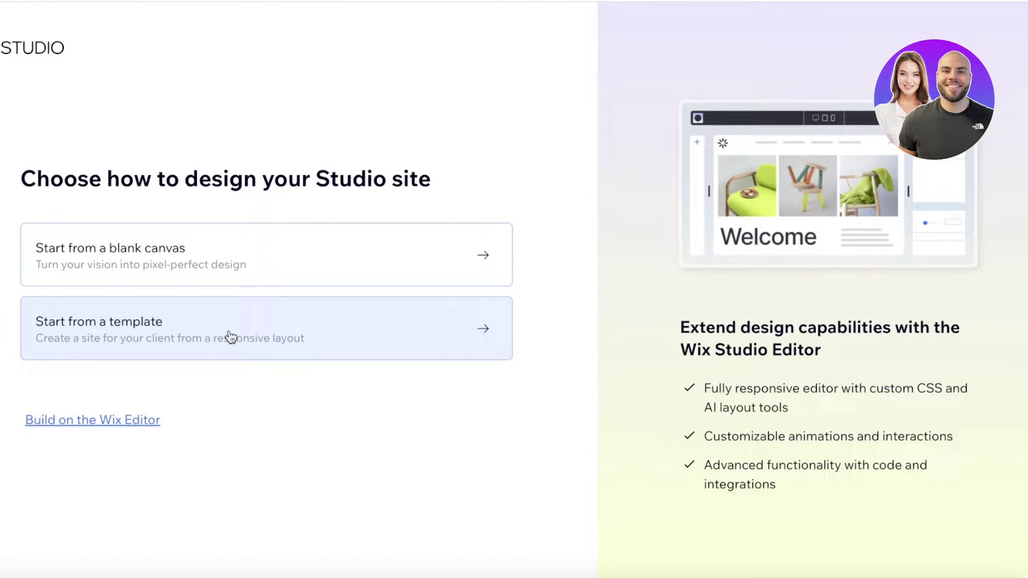
# - Start the new site from a template and scroll through the All Responsive Templates gallery
pyautogui.click(503, 341)
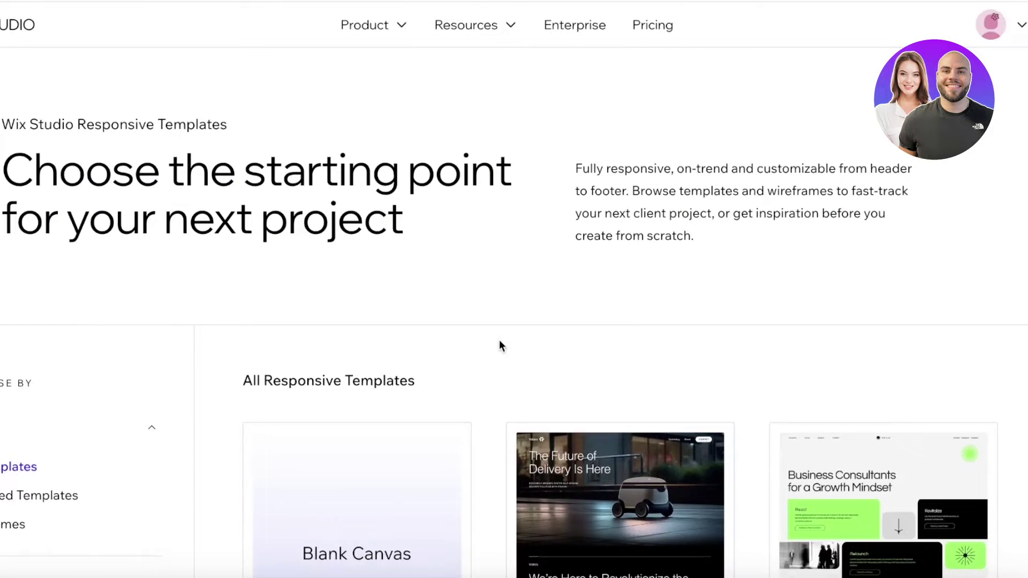
pyautogui.scroll(-4, 499, 343)
pyautogui.scroll(-3, 826, 89)
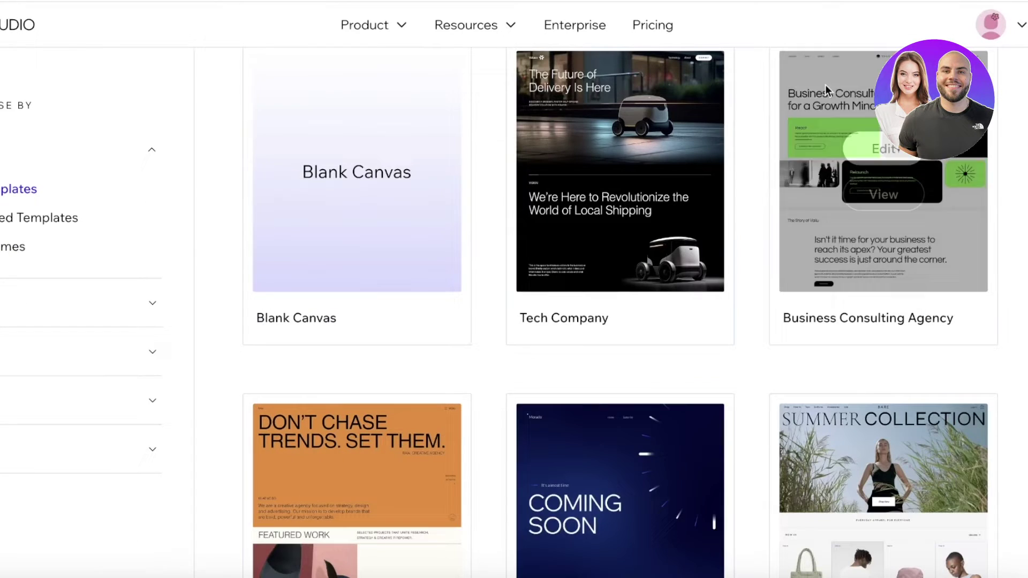
pyautogui.scroll(5, 826, 88)
pyautogui.scroll(-10, 826, 89)
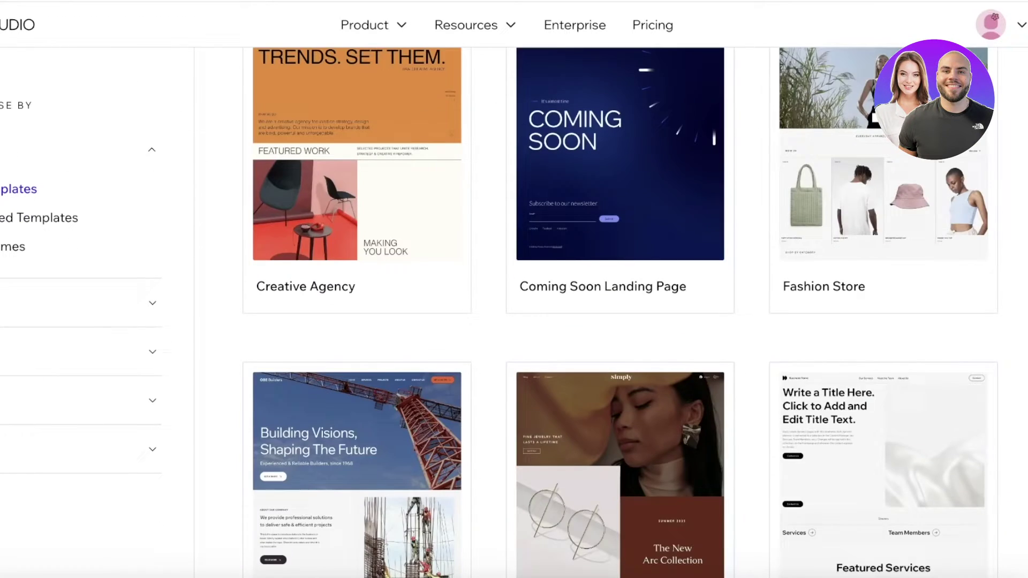
pyautogui.scroll(7, 620, 313)
pyautogui.scroll(-3, 620, 313)
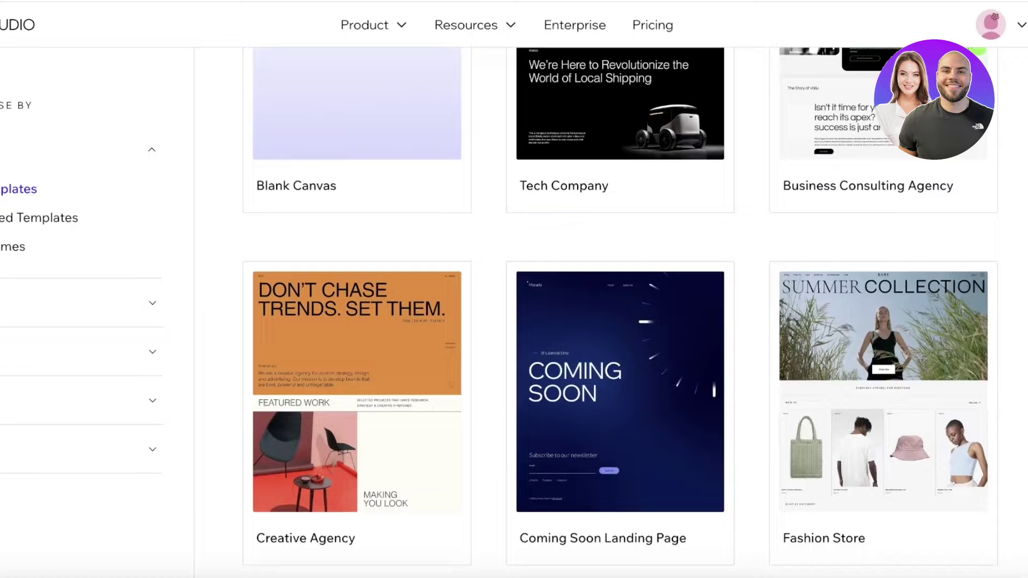
pyautogui.scroll(-5, 620, 313)
pyautogui.scroll(9, 620, 313)
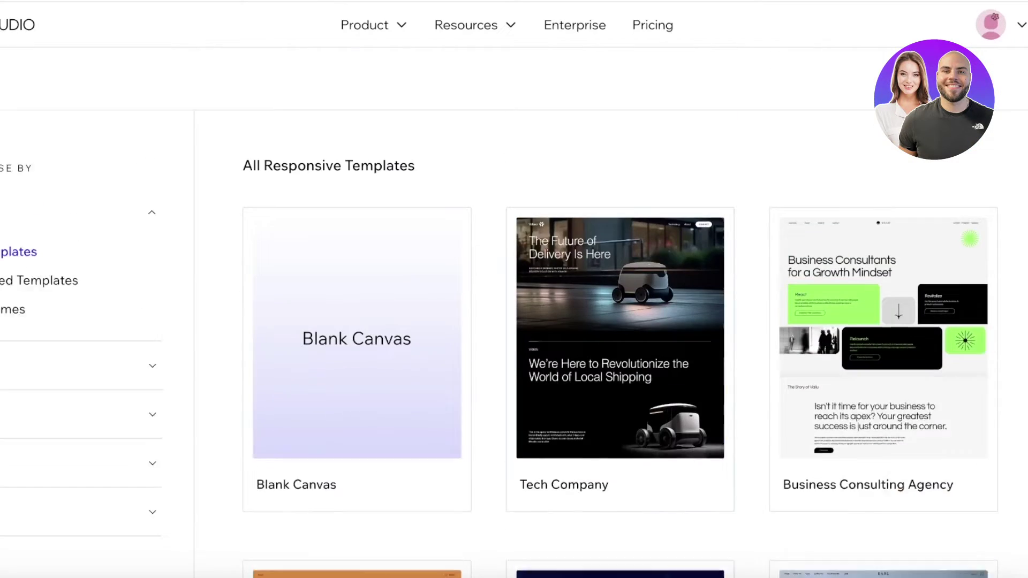
pyautogui.scroll(-4, 514, 342)
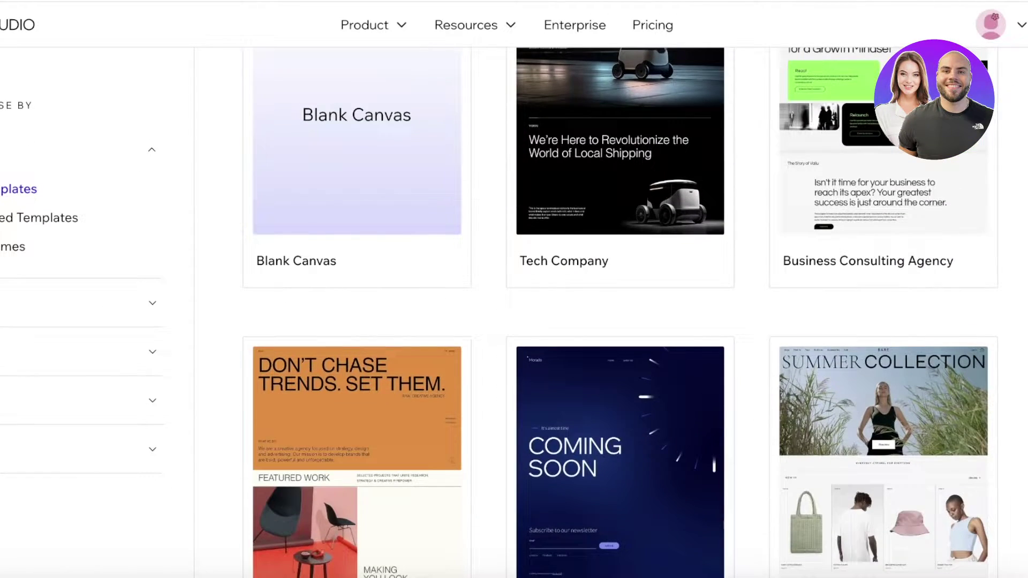
pyautogui.scroll(-7, 620, 313)
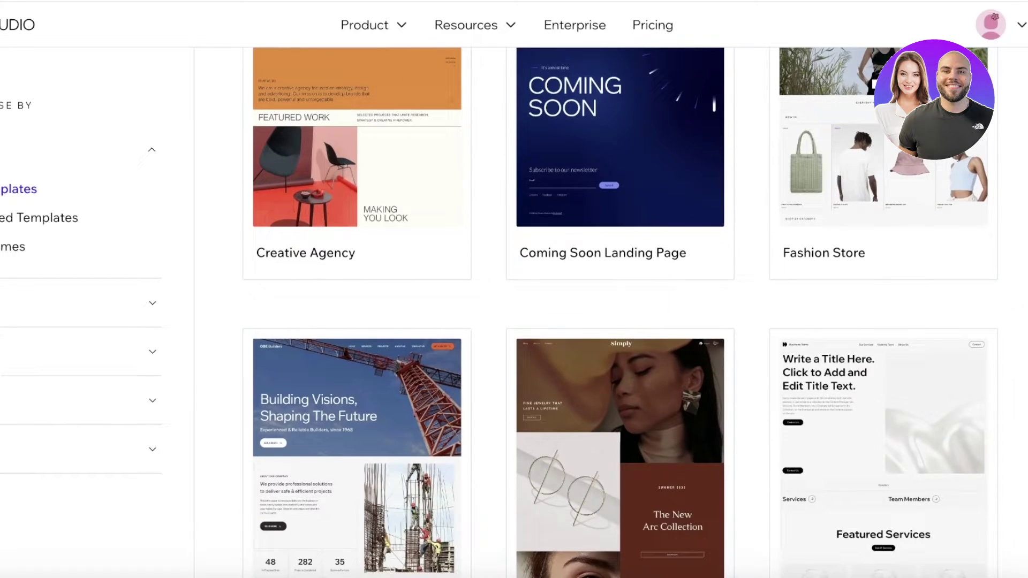
pyautogui.scroll(-4, 620, 313)
pyautogui.scroll(-3, 621, 313)
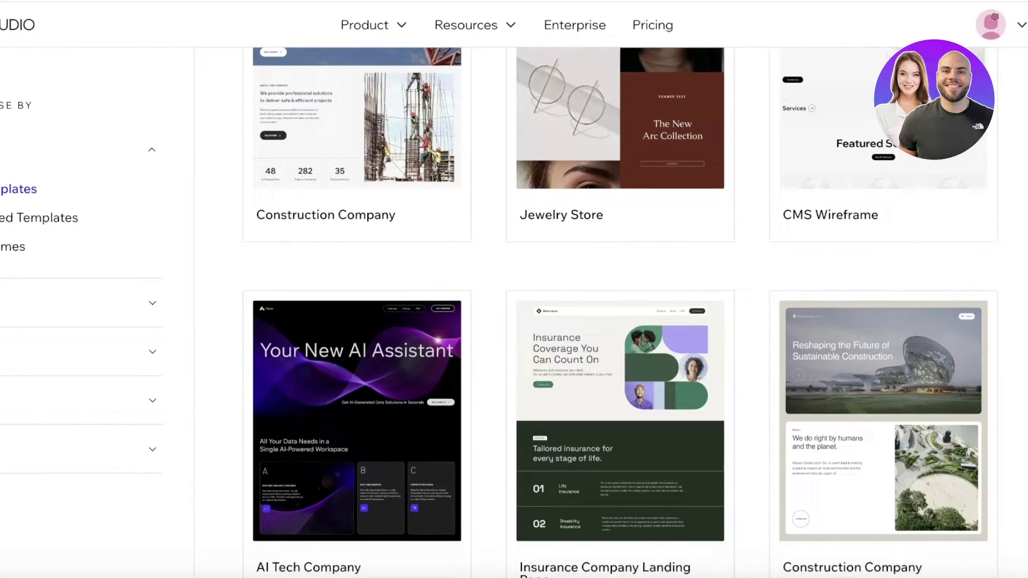
pyautogui.scroll(-10, 621, 313)
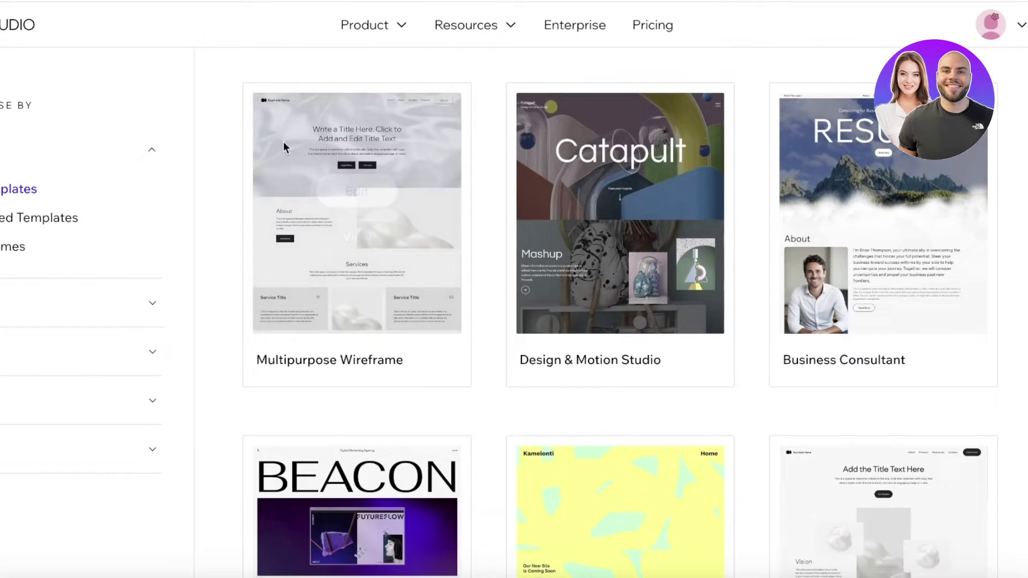
pyautogui.moveTo(353, 159)
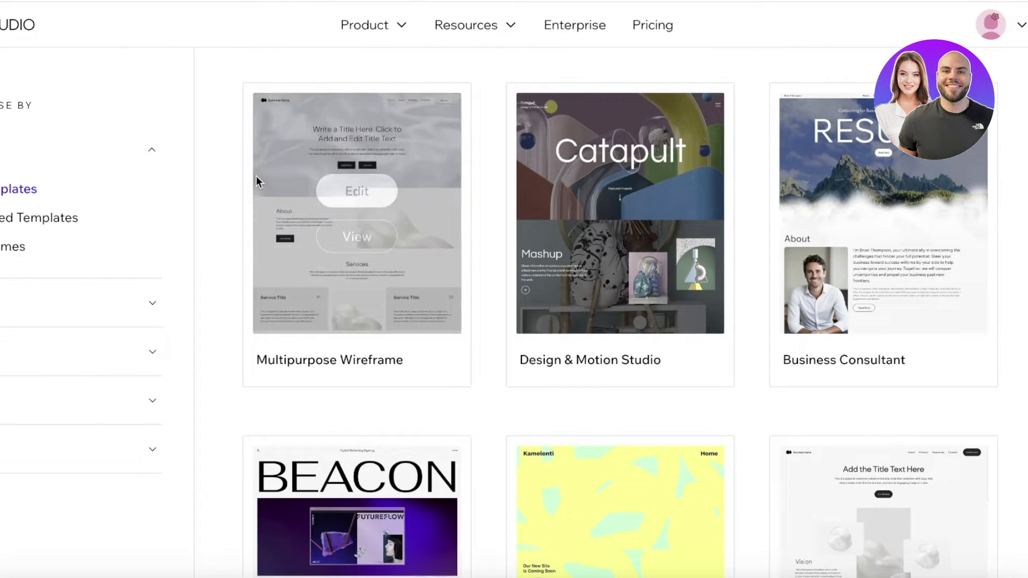
pyautogui.scroll(-2, 620, 313)
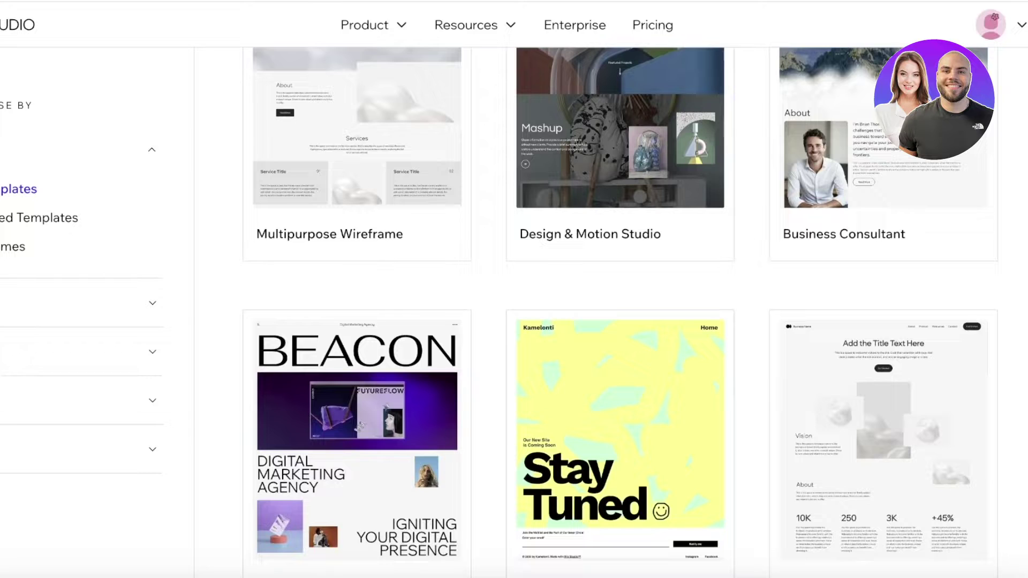
pyautogui.scroll(-5, 620, 313)
pyautogui.scroll(-6, 620, 313)
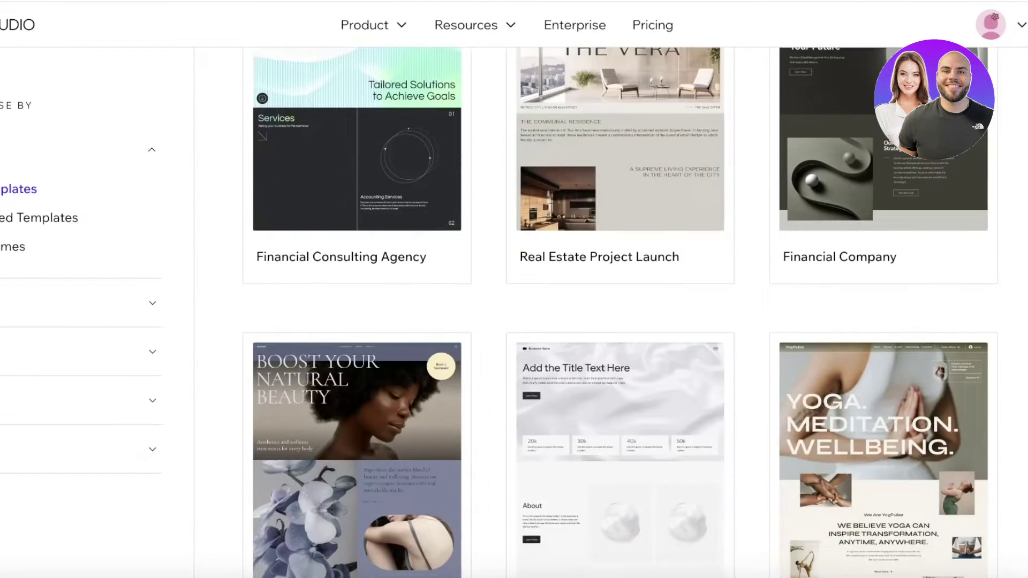
pyautogui.scroll(-6, 1023, 206)
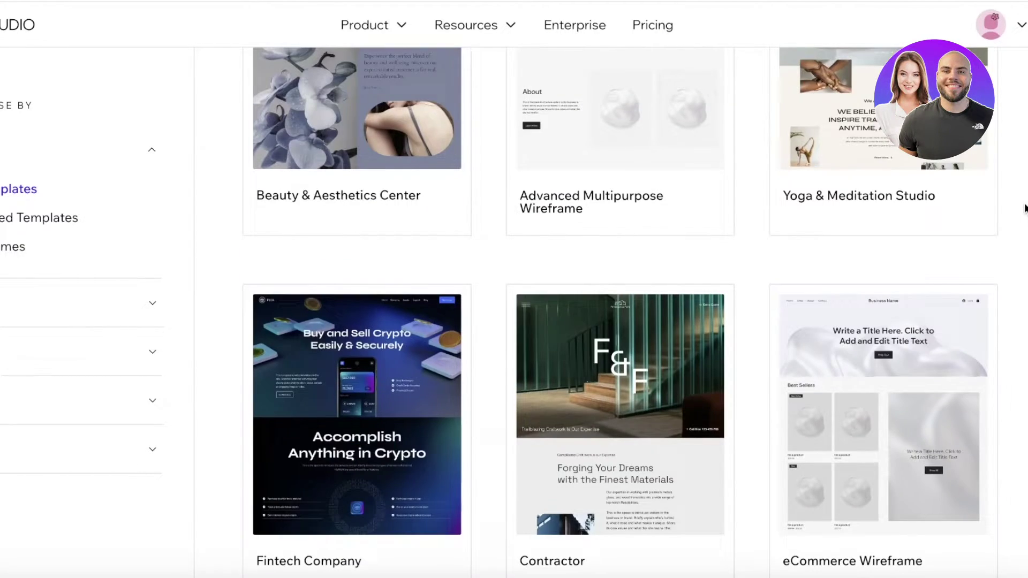
pyautogui.scroll(-3, 1024, 206)
pyautogui.scroll(-3, 620, 375)
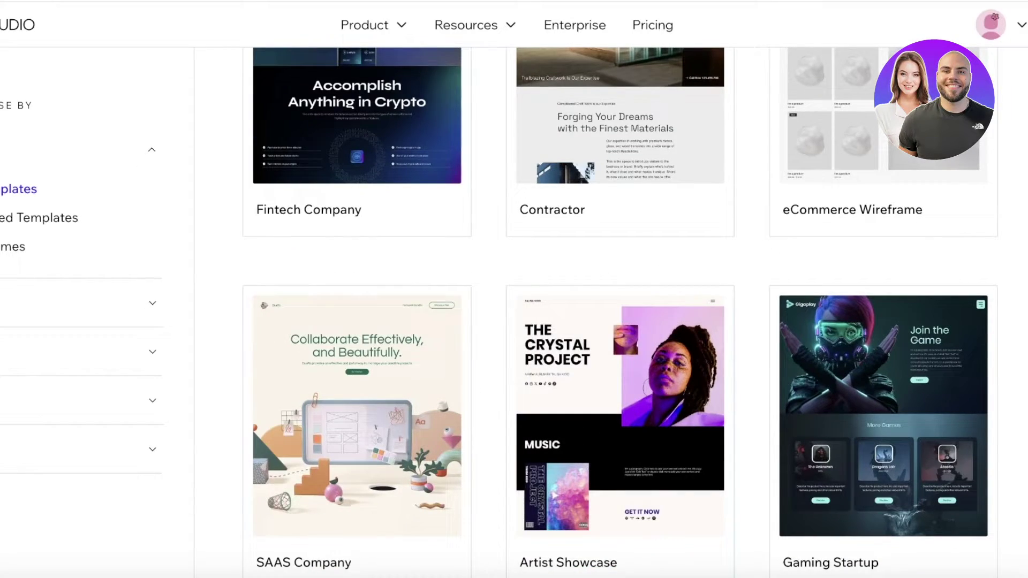
pyautogui.scroll(-15, 620, 375)
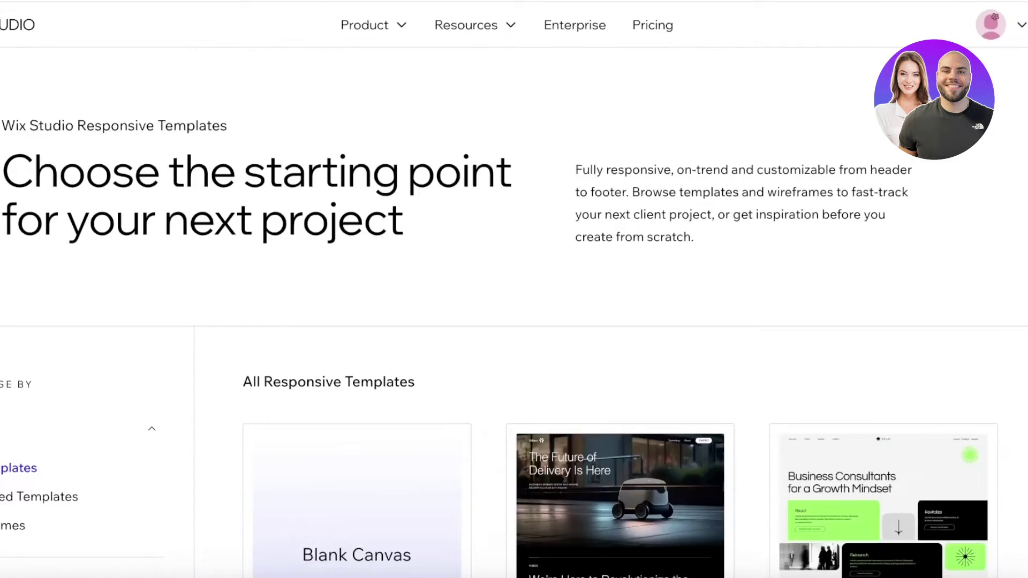
pyautogui.scroll(-12, 891, 198)
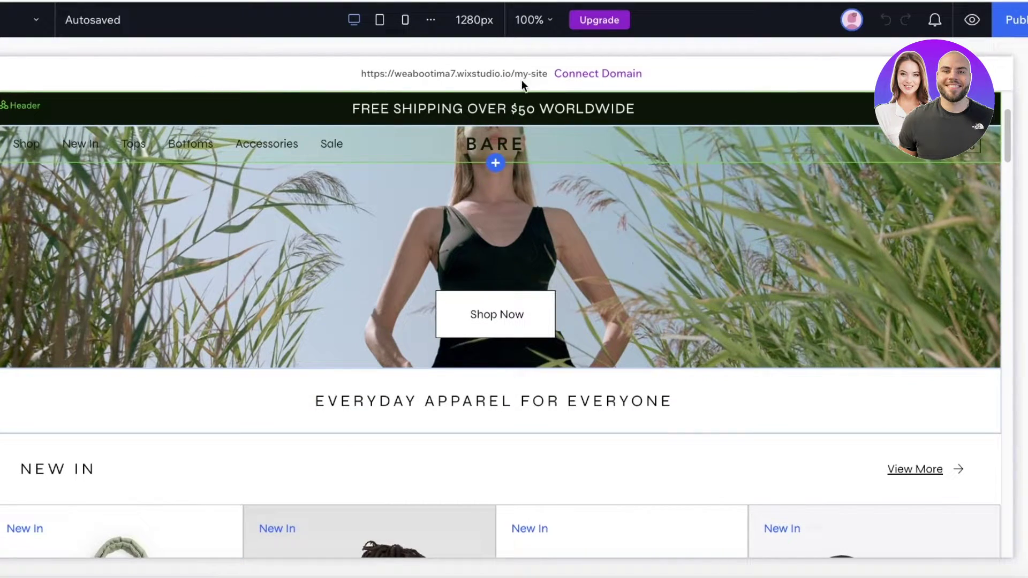
pyautogui.scroll(-20, 785, 195)
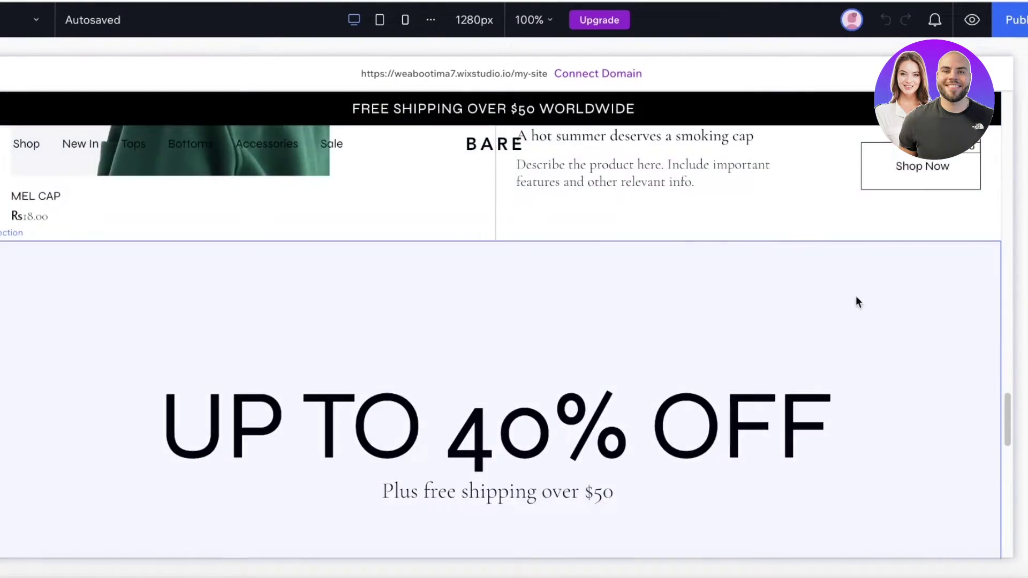
pyautogui.scroll(20, 855, 297)
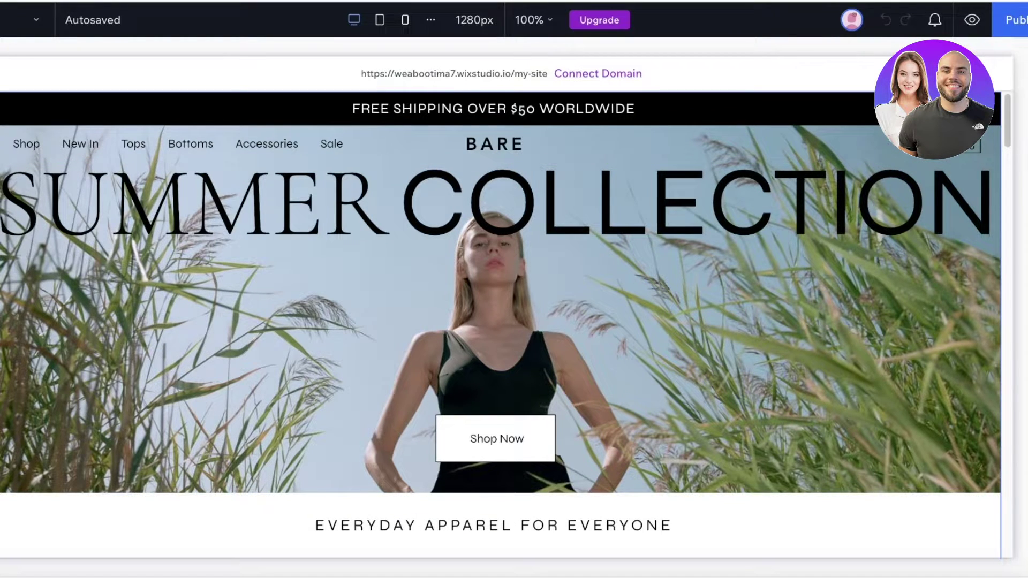
pyautogui.click(380, 27)
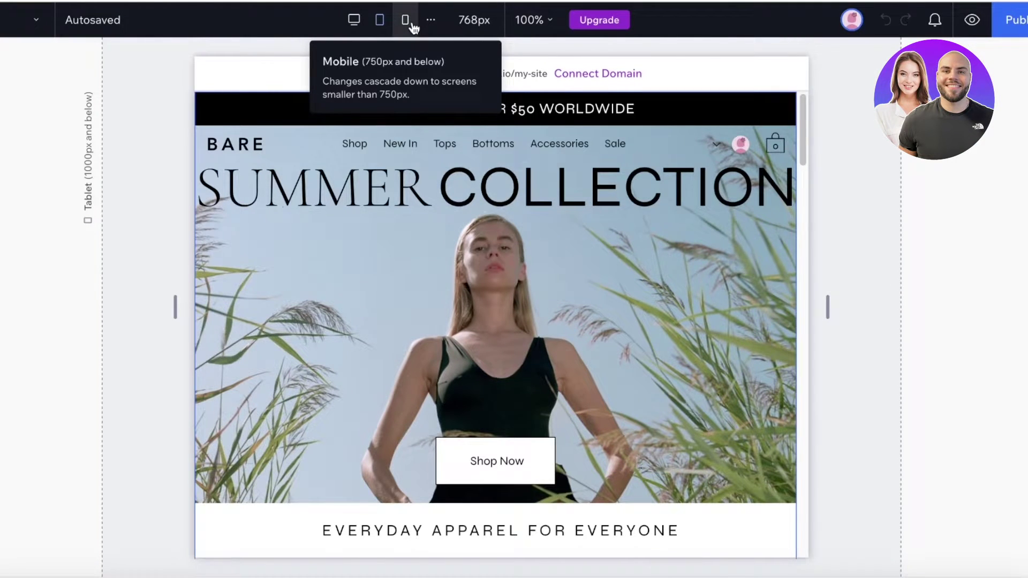
pyautogui.click(412, 27)
pyautogui.click(355, 21)
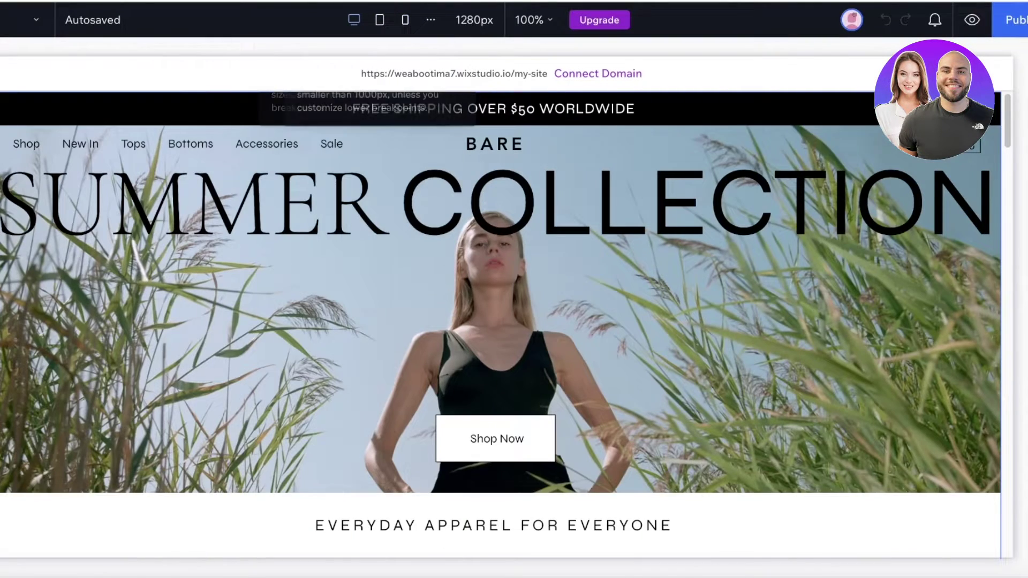
pyautogui.scroll(-15, 872, 278)
pyautogui.scroll(15, 870, 277)
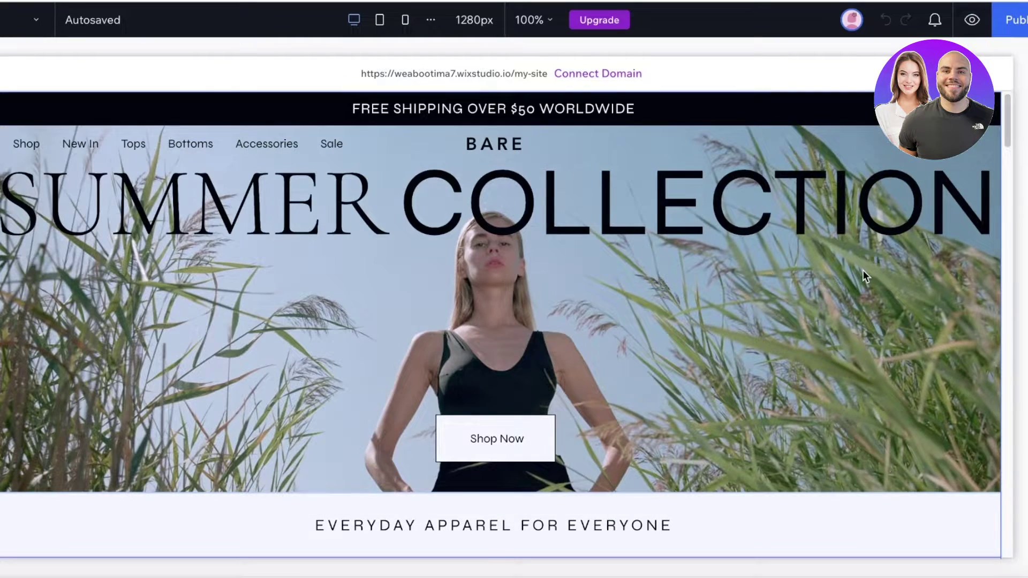
# - Try splitting the header menu cell vertically and then horizontally
pyautogui.click(863, 273)
pyautogui.click(555, 212)
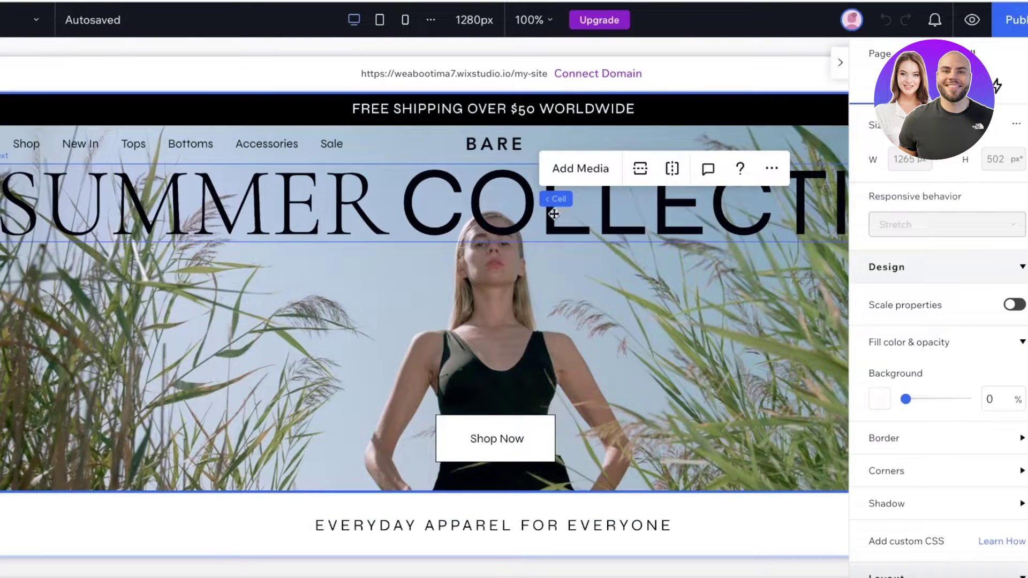
pyautogui.click(369, 144)
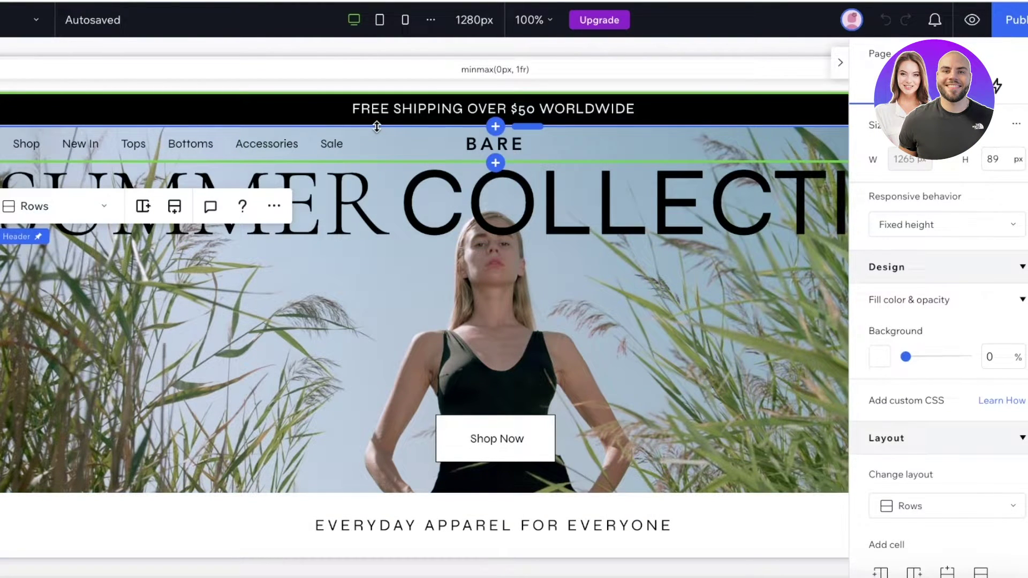
pyautogui.click(485, 150)
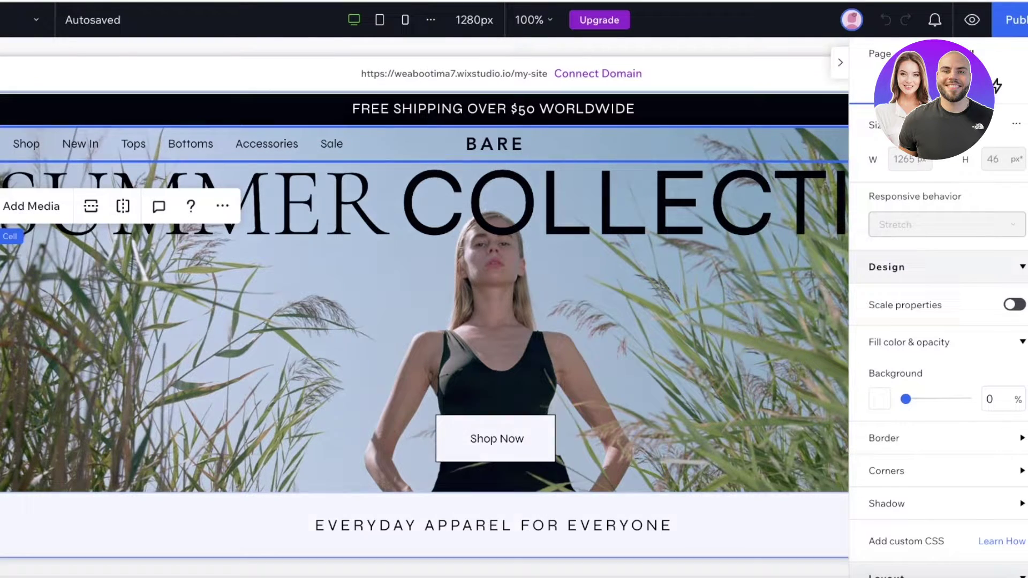
pyautogui.click(113, 208)
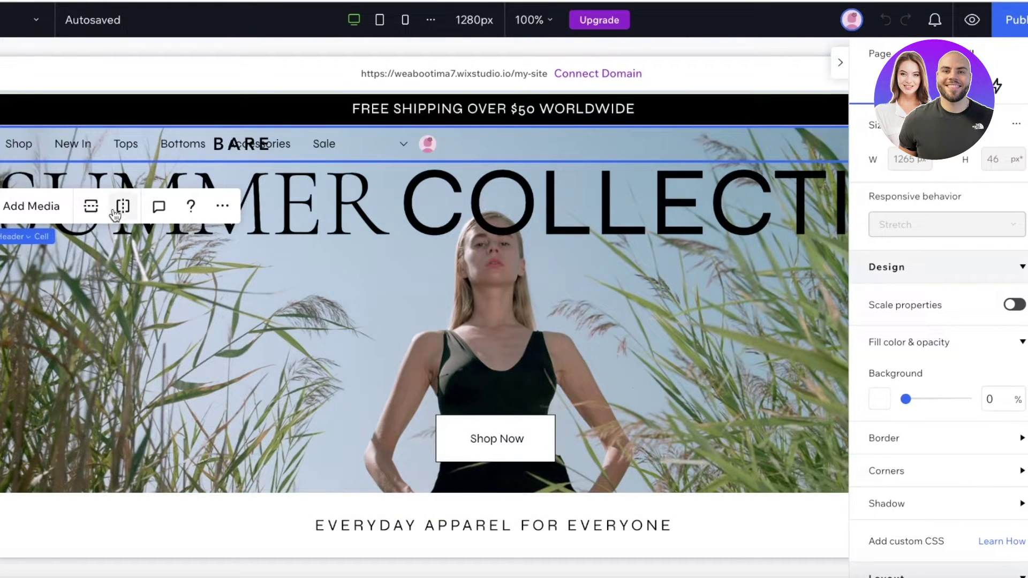
pyautogui.click(113, 208)
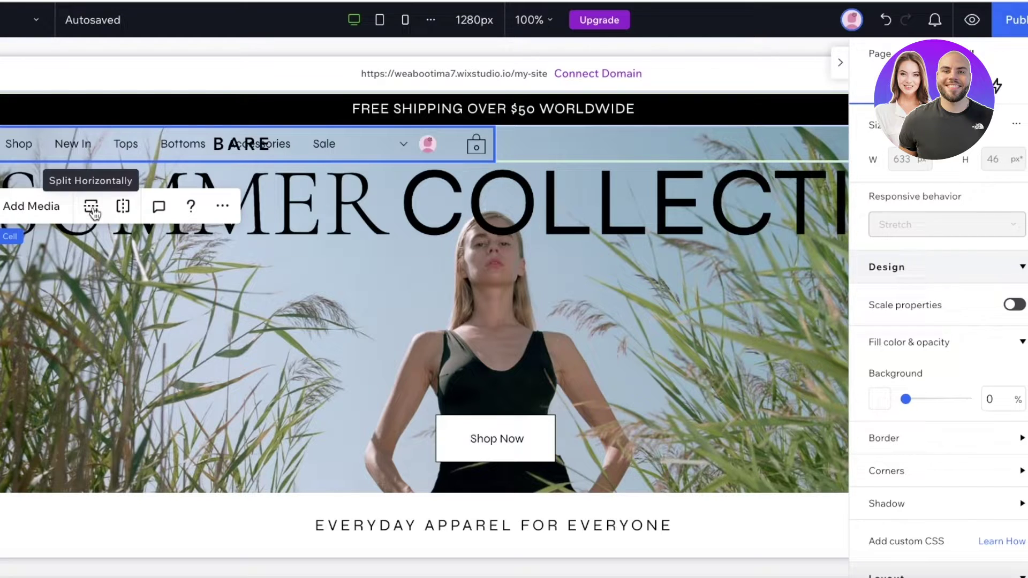
pyautogui.click(92, 207)
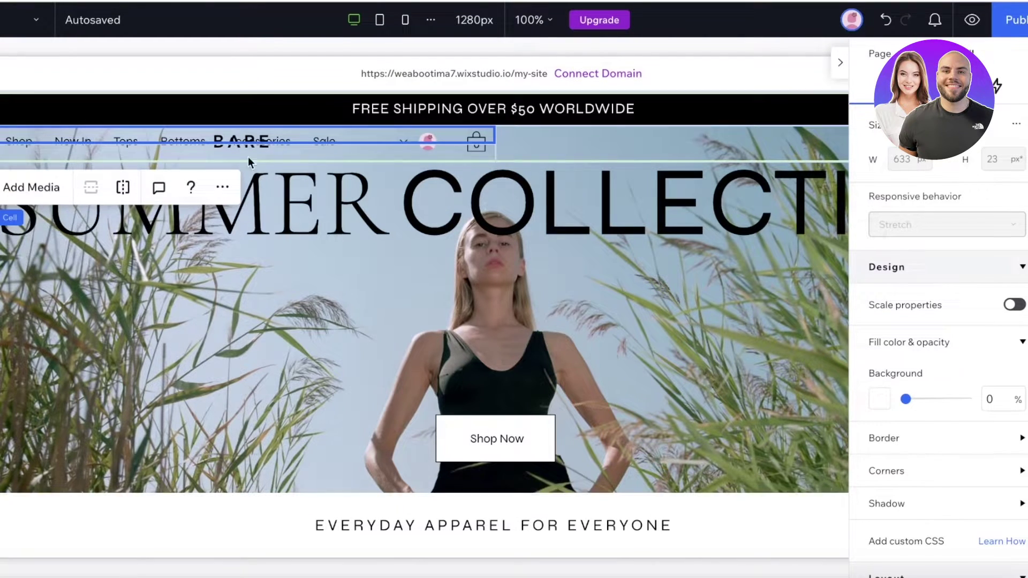
# - Drag the BARE logo down below the cart icon
pyautogui.click(224, 162)
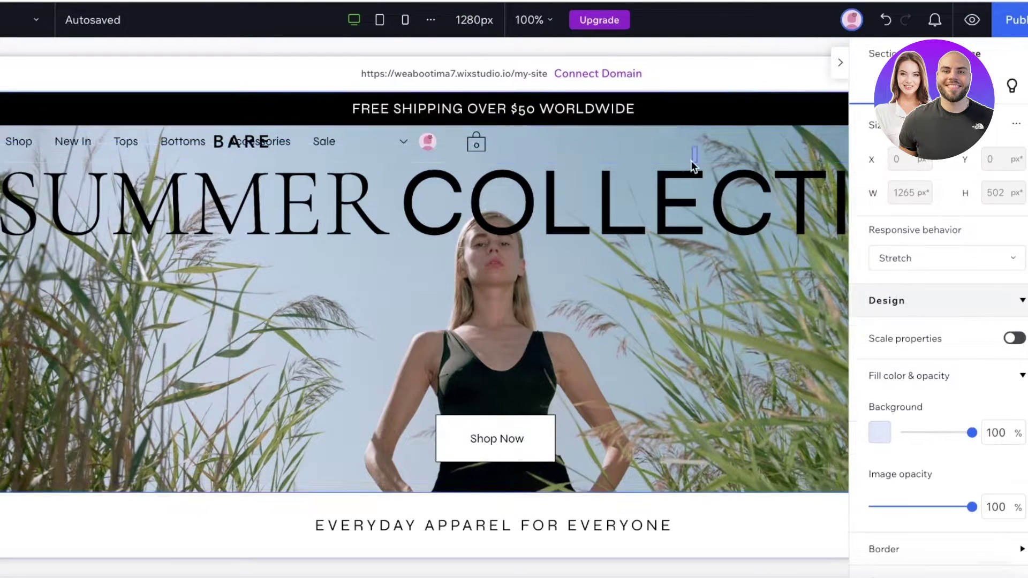
pyautogui.click(225, 160)
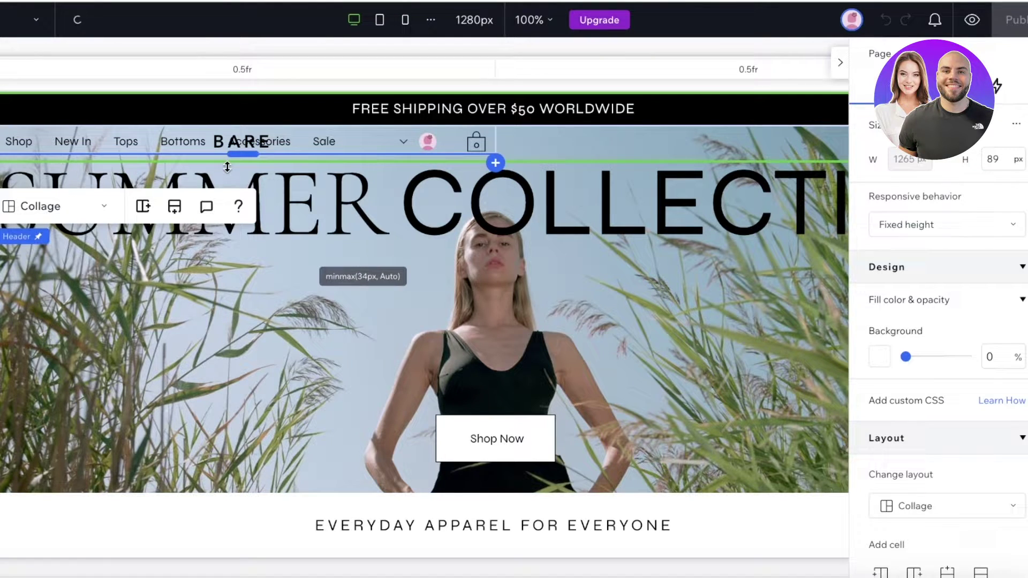
pyautogui.click(221, 143)
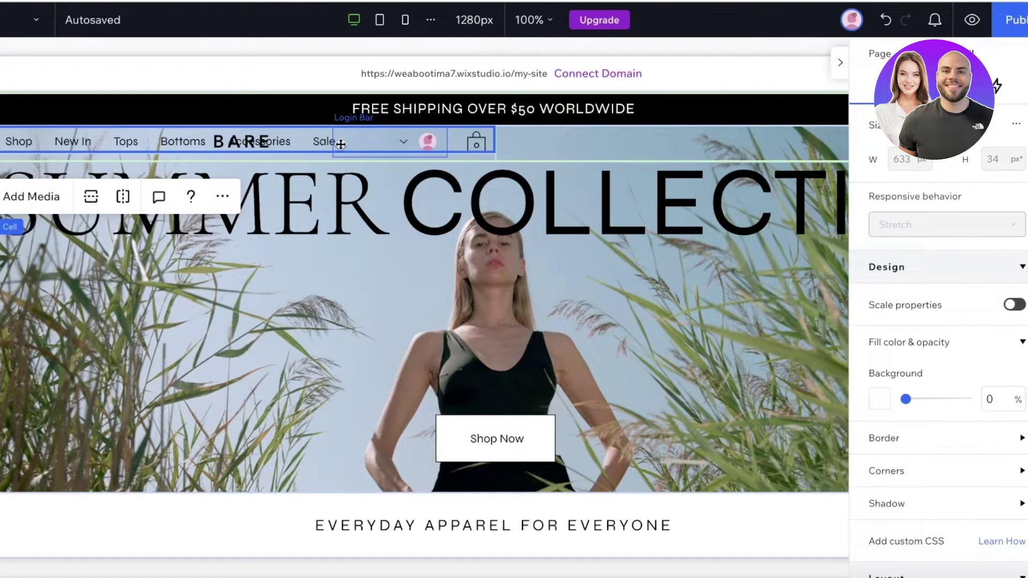
pyautogui.moveTo(234, 141); pyautogui.dragTo(460, 162)
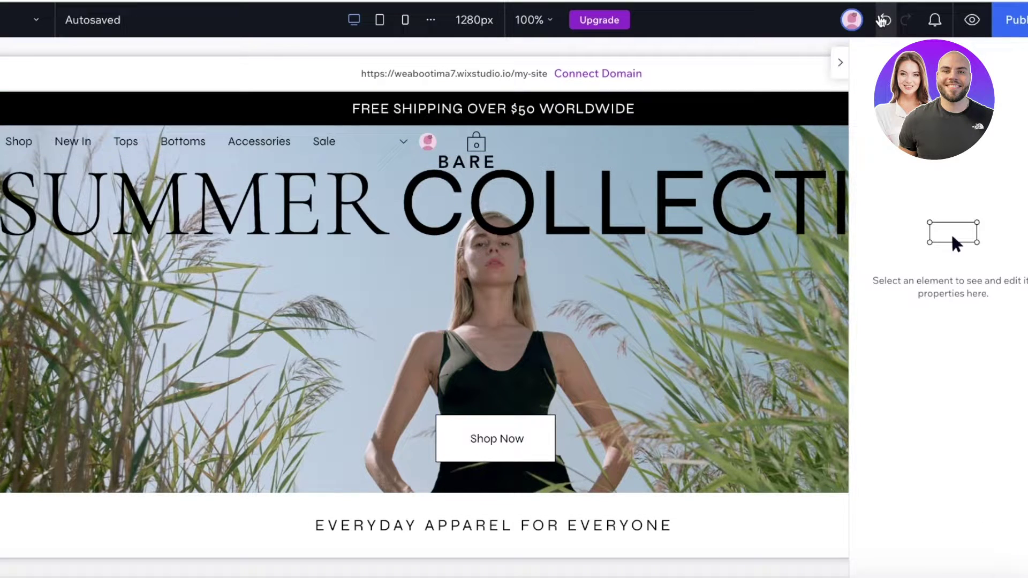
# - Undo the logo move and the header cell splits
pyautogui.click(882, 20)
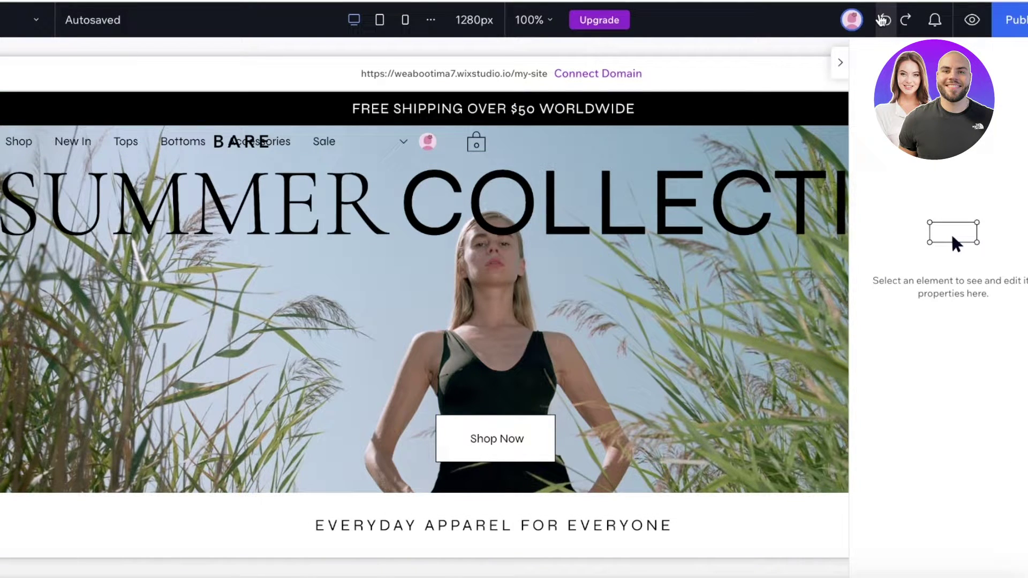
pyautogui.press('XF86MonBrightnessDown')
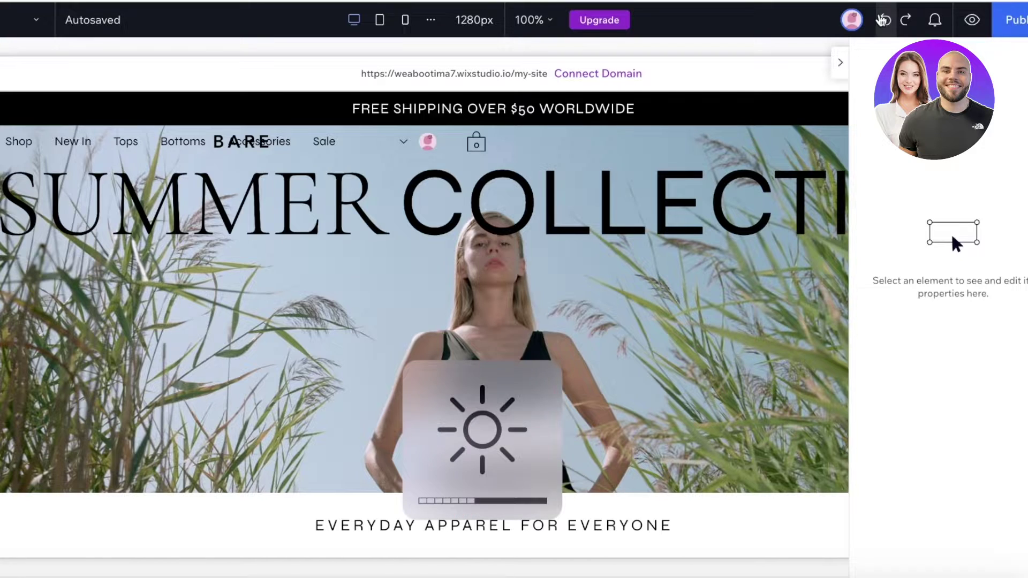
pyautogui.click(881, 20)
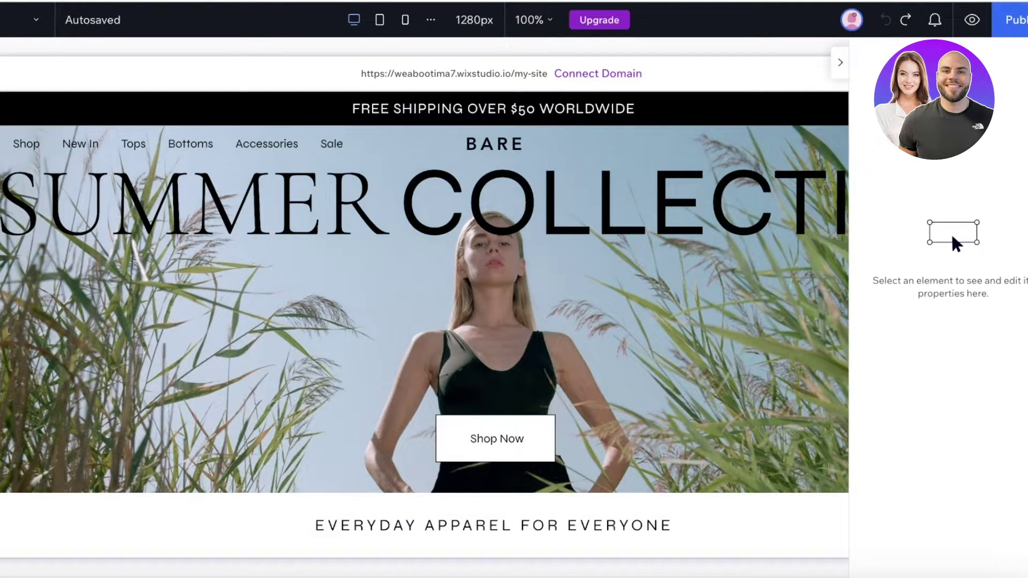
# - Undo the last remaining header change and widen the canvas to show the hero
pyautogui.click(836, 67)
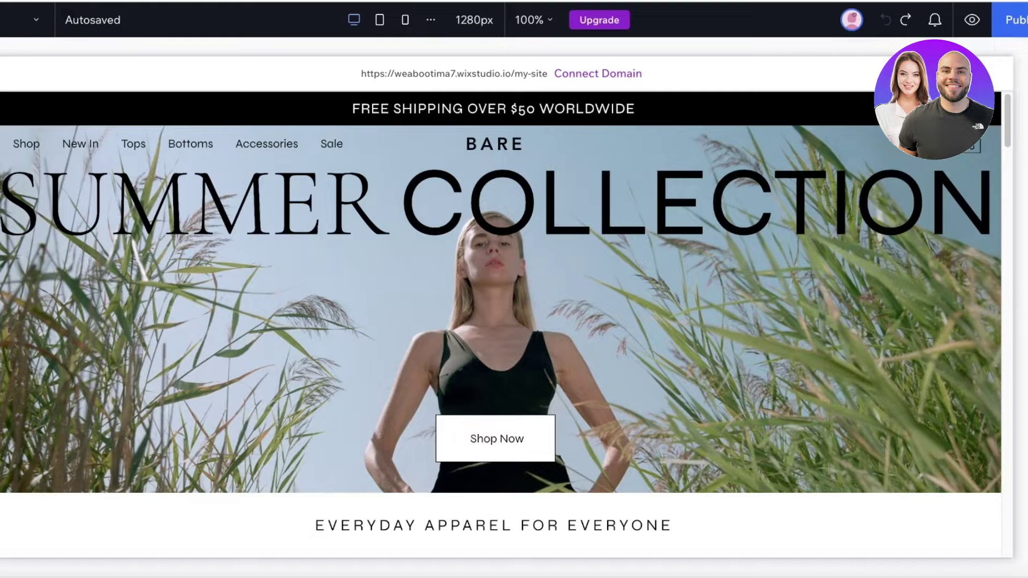
pyautogui.click(885, 19)
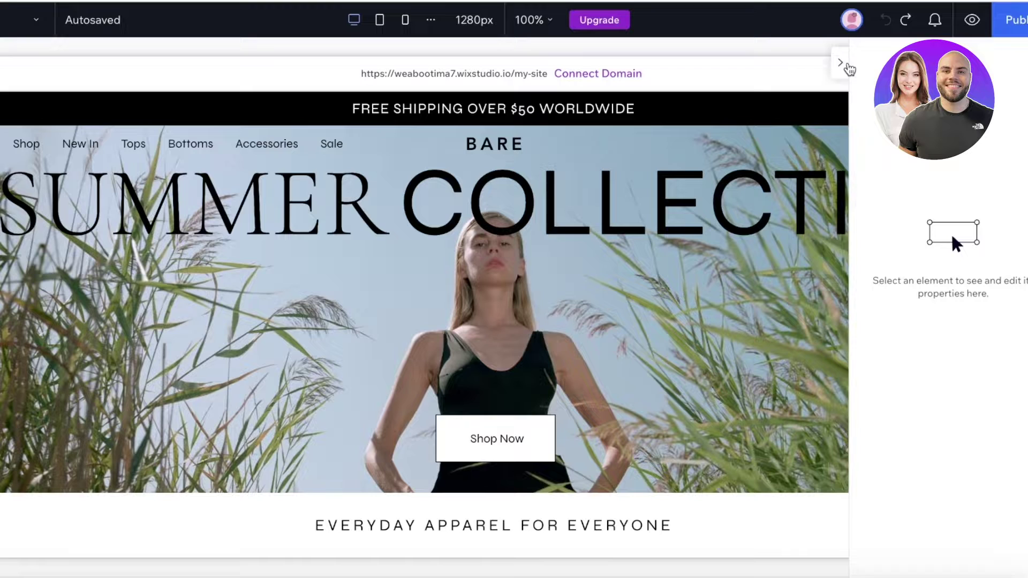
pyautogui.click(841, 62)
pyautogui.click(498, 147)
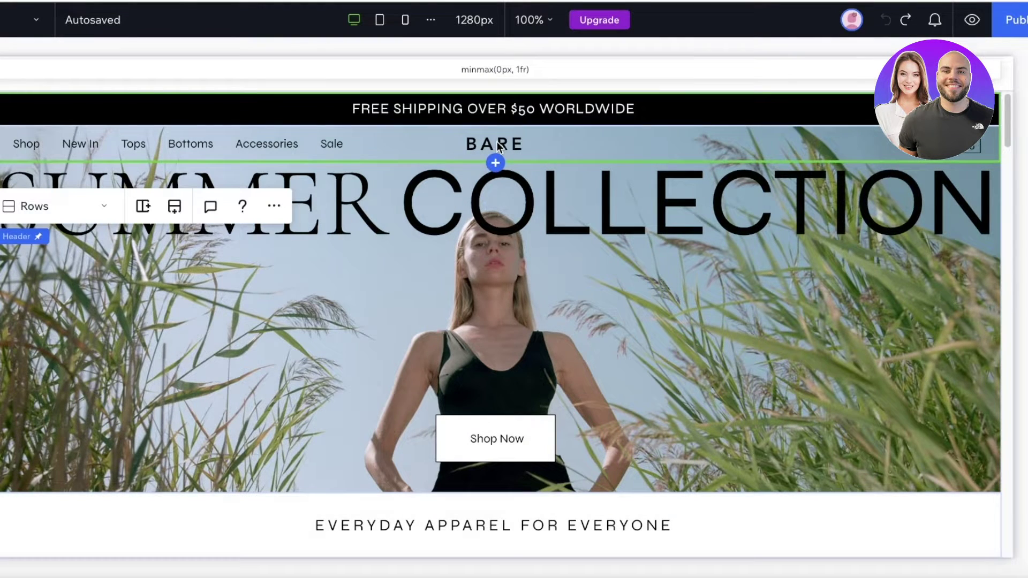
pyautogui.click(273, 206)
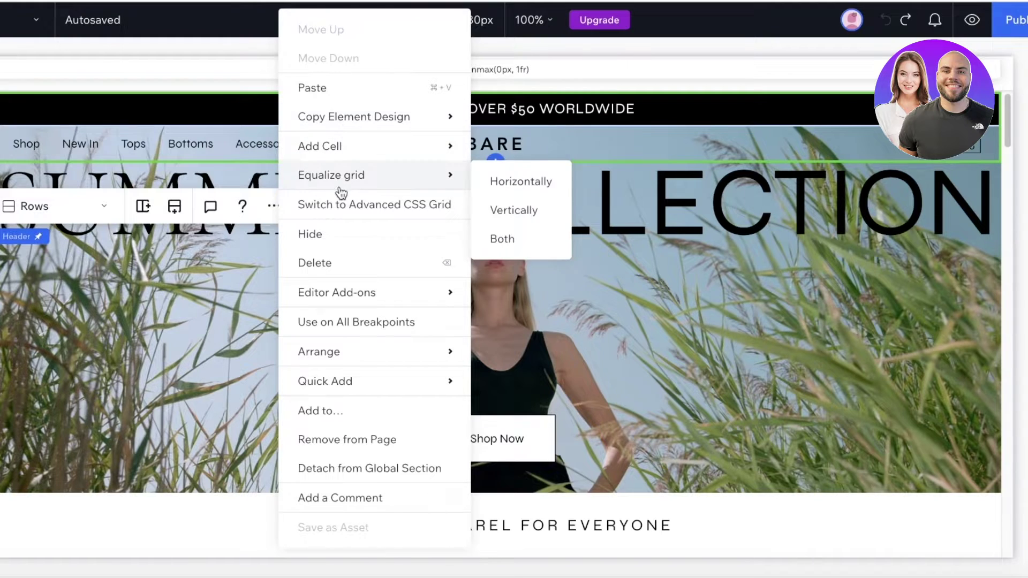
# - Change the header logo text from BARE to Durden
pyautogui.click(569, 150)
pyautogui.click(509, 144)
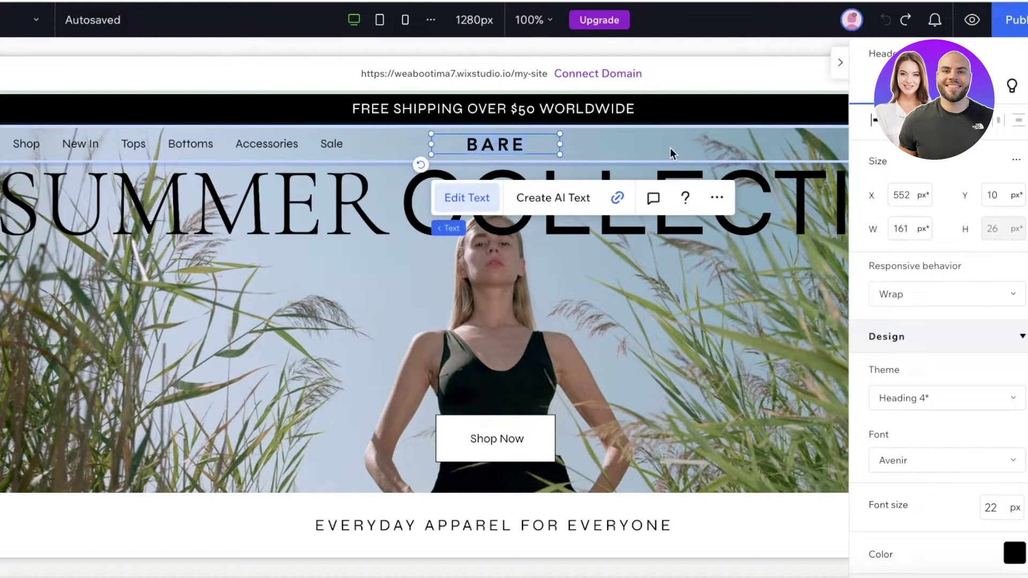
pyautogui.write('A')
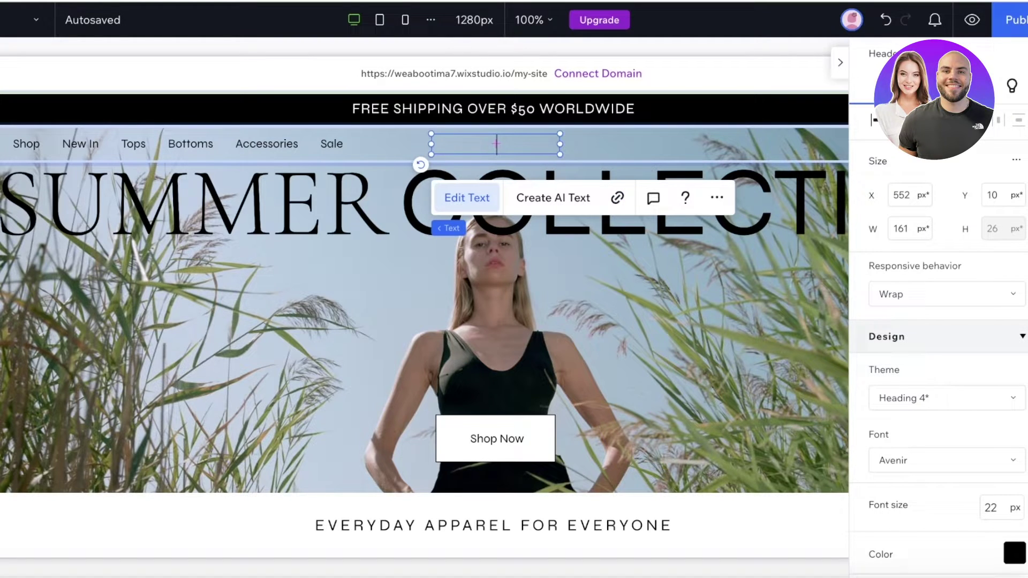
pyautogui.write('urden')
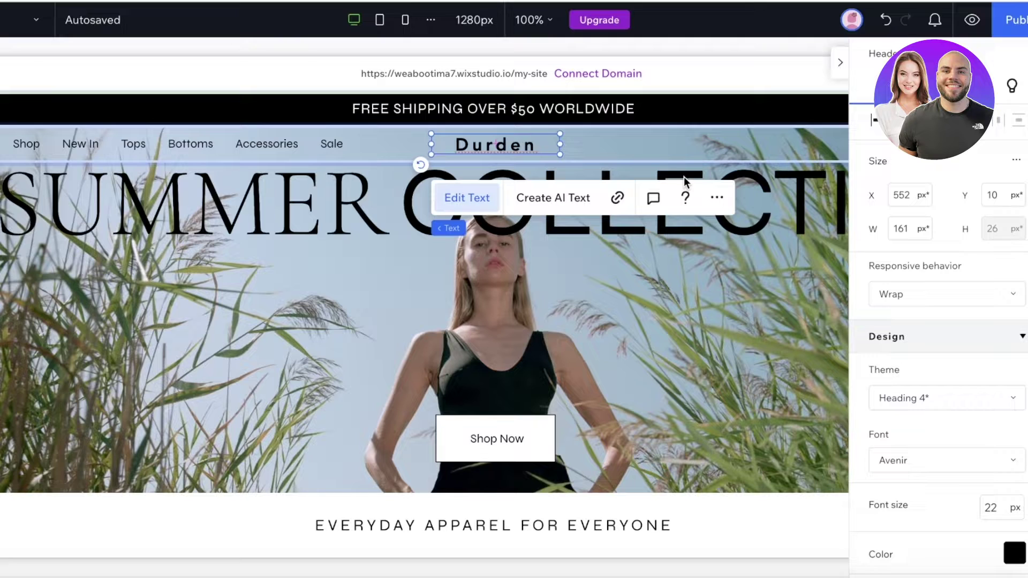
pyautogui.click(714, 199)
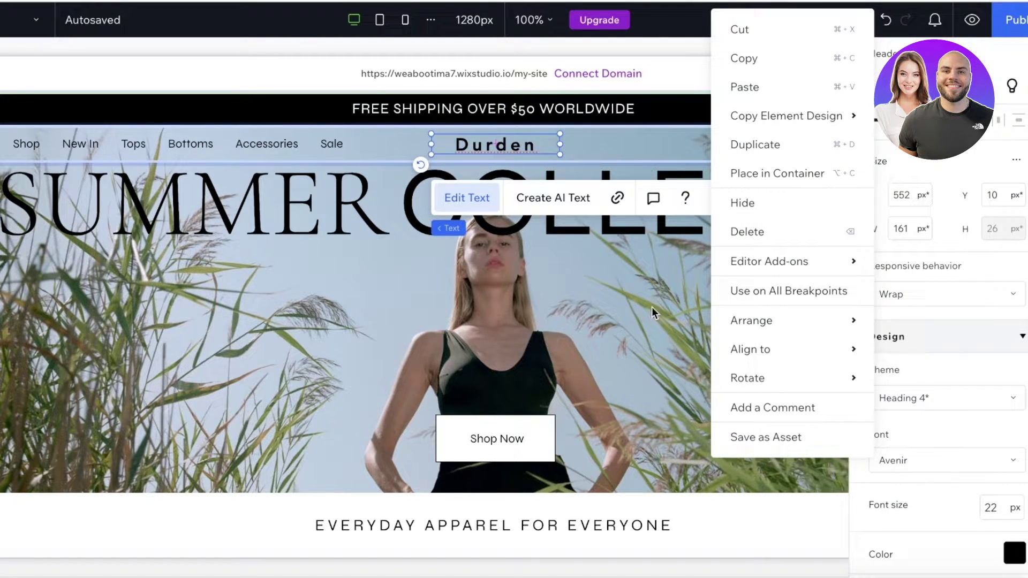
pyautogui.click(572, 137)
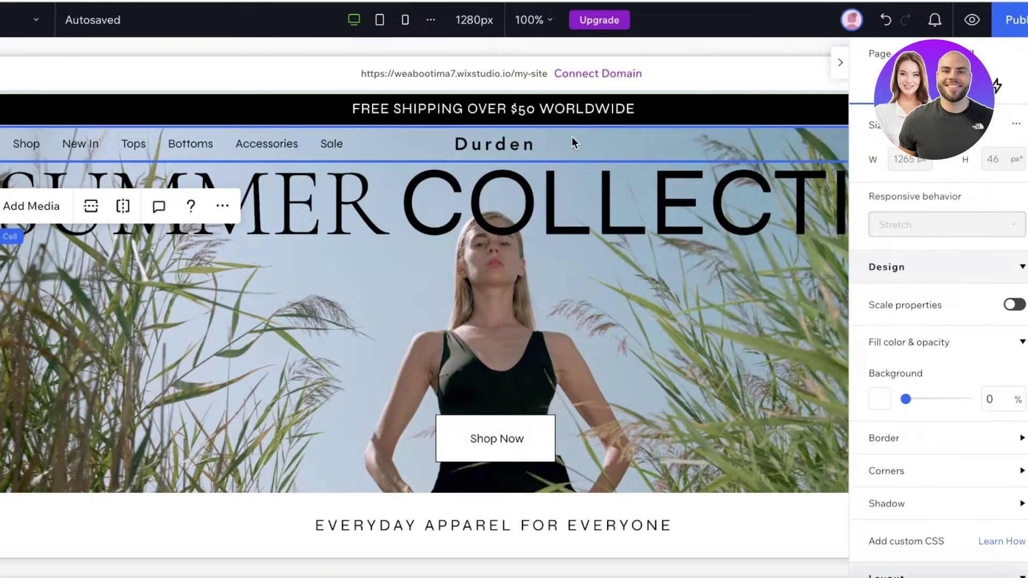
pyautogui.click(519, 146)
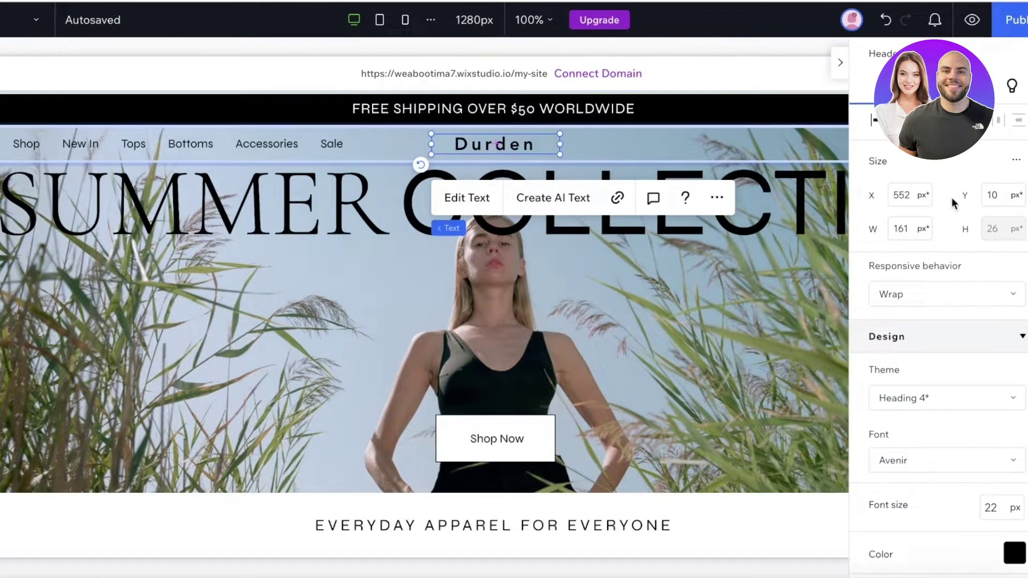
pyautogui.scroll(-5, 952, 201)
pyautogui.scroll(-5, 952, 236)
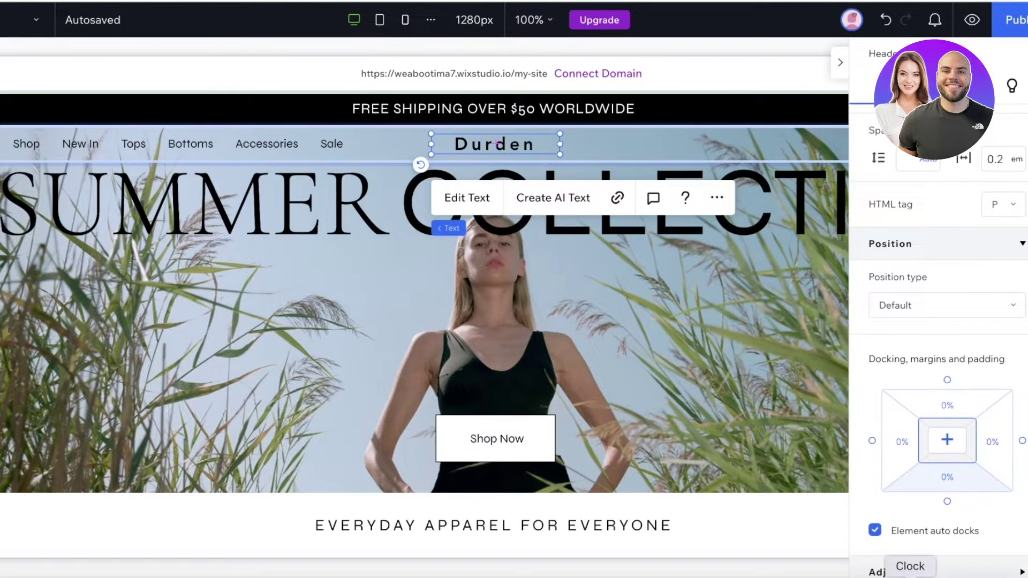
pyautogui.scroll(10, 941, 374)
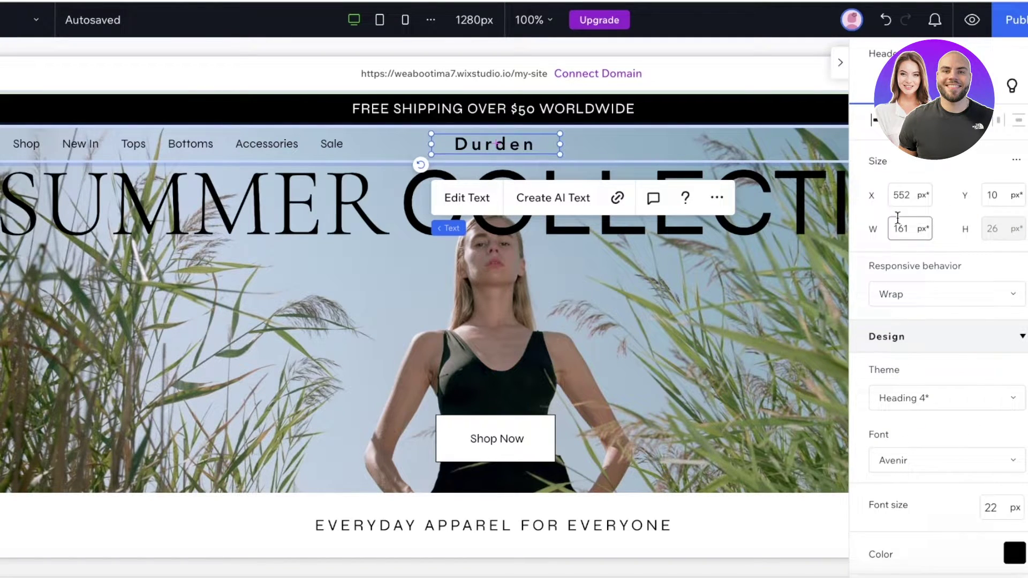
pyautogui.scroll(-2, 902, 234)
pyautogui.scroll(2, 916, 268)
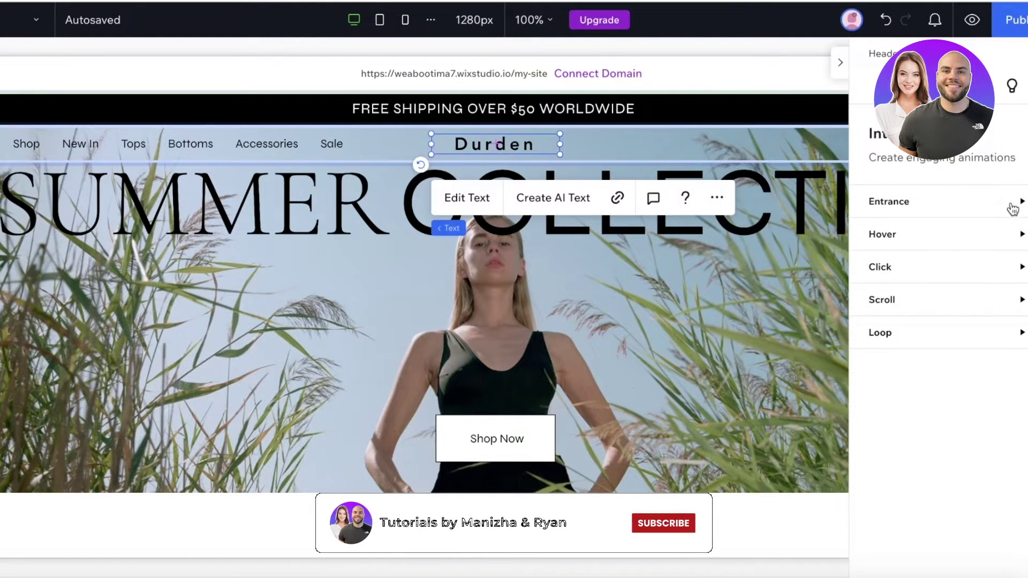
pyautogui.click(961, 291)
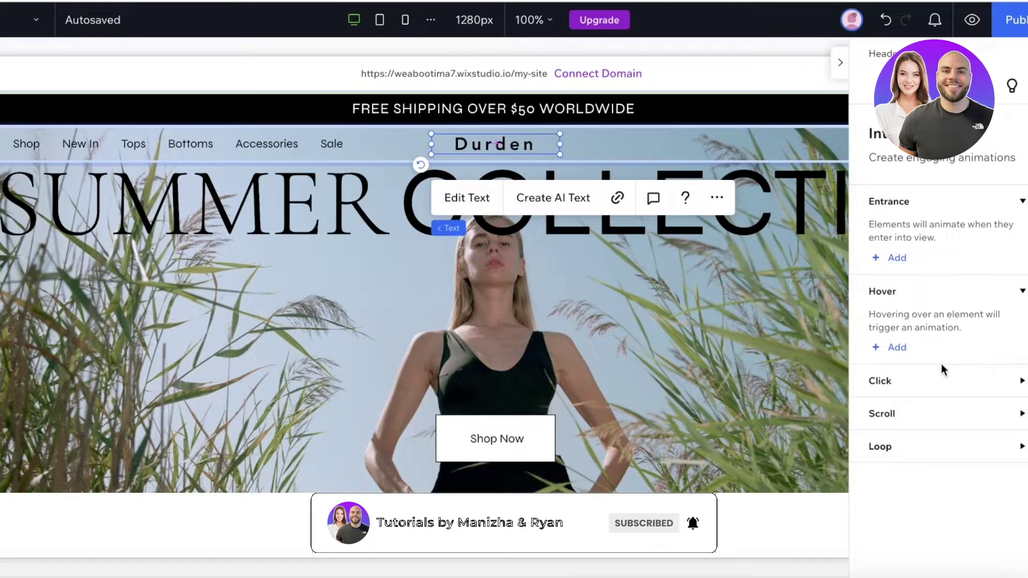
pyautogui.click(945, 381)
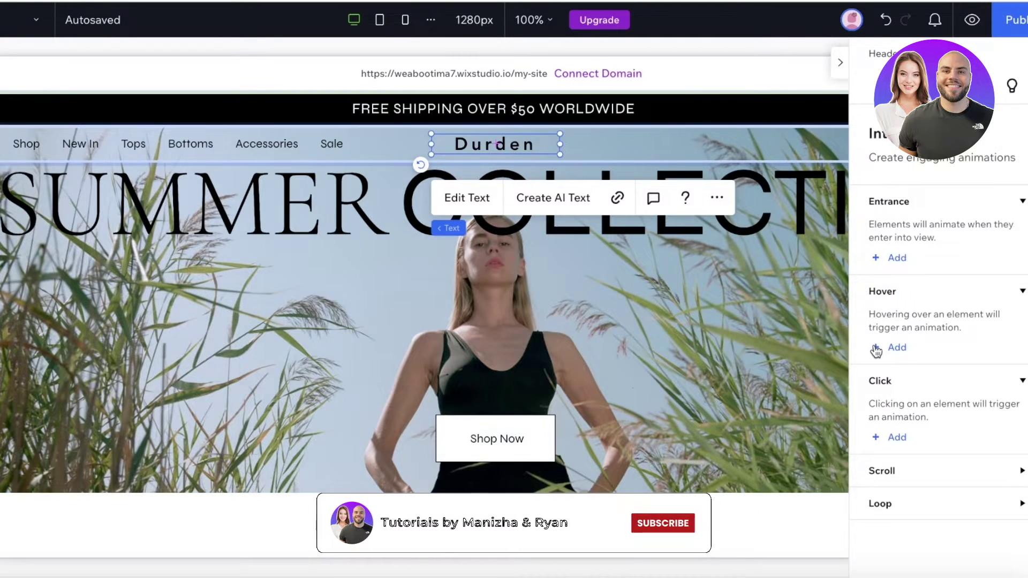
pyautogui.click(973, 472)
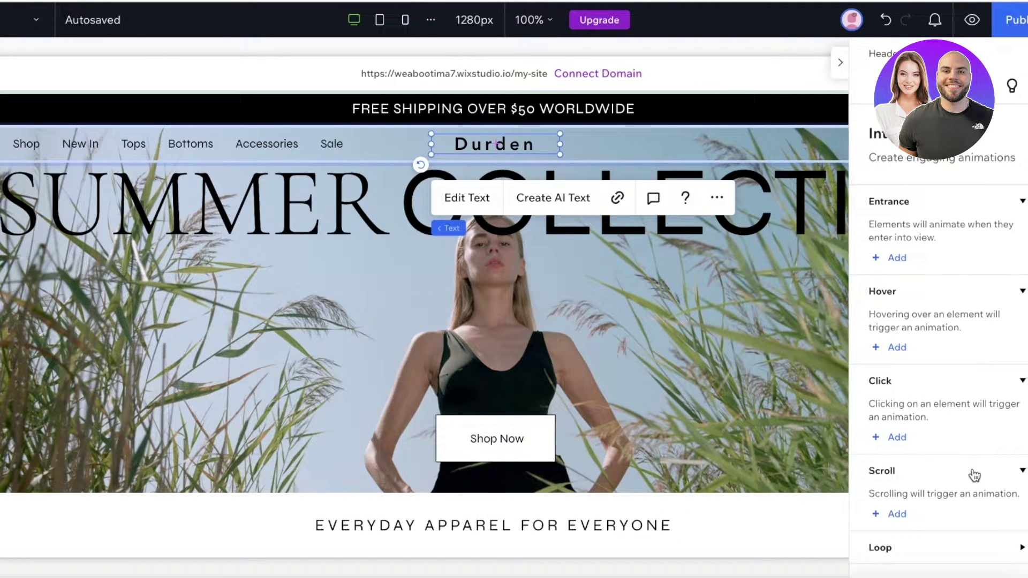
pyautogui.click(959, 469)
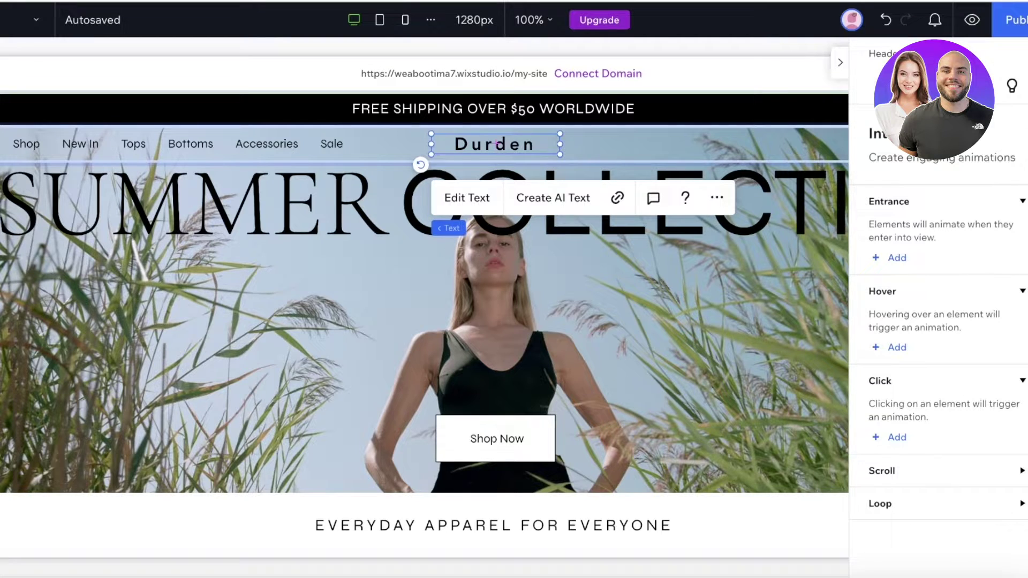
pyautogui.click(1020, 88)
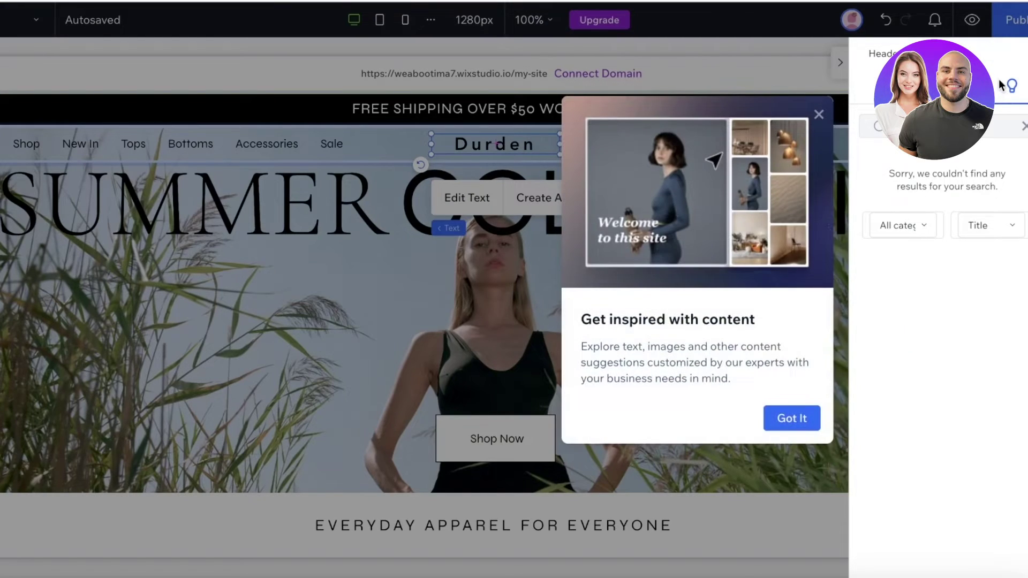
pyautogui.click(1005, 88)
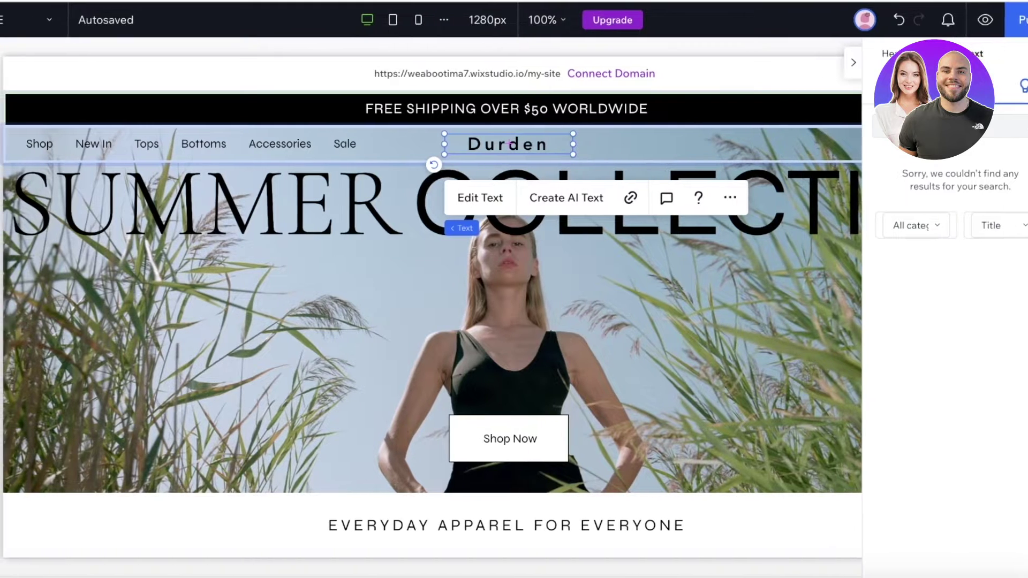
pyautogui.click(1023, 126)
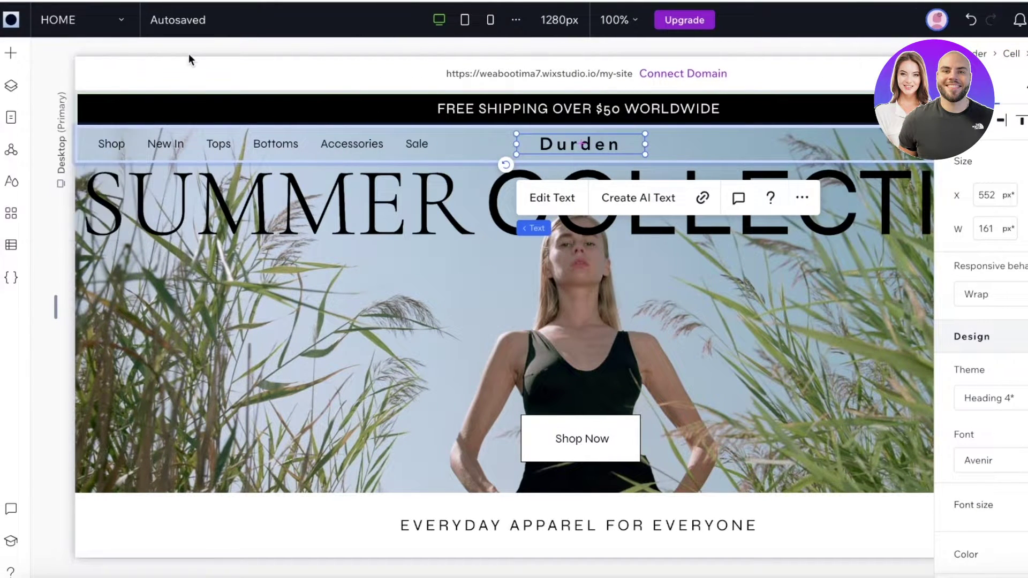
pyautogui.click(36, 64)
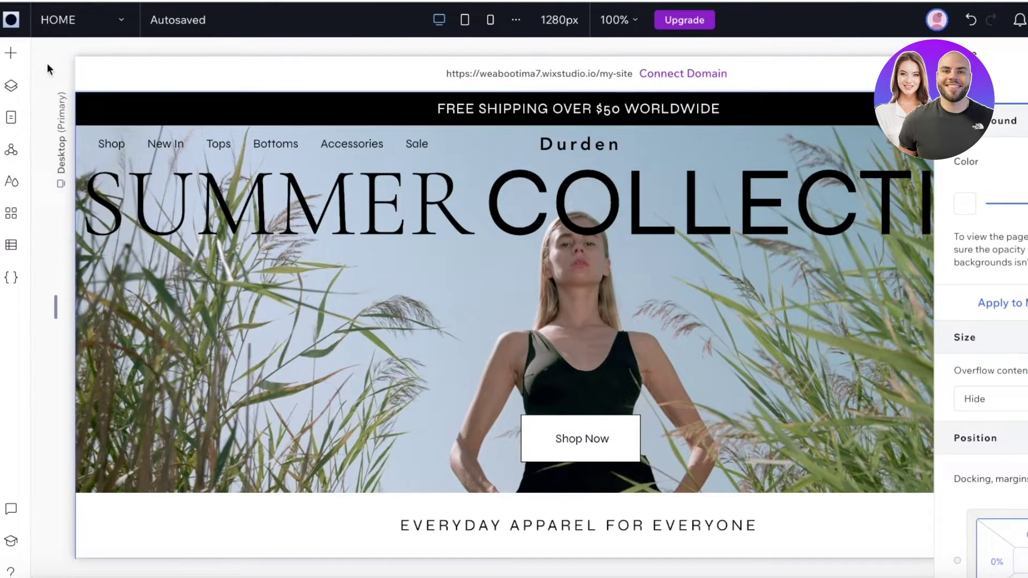
# - Add an image element and drag the desert image into the header below the Durden logo
pyautogui.click(4, 66)
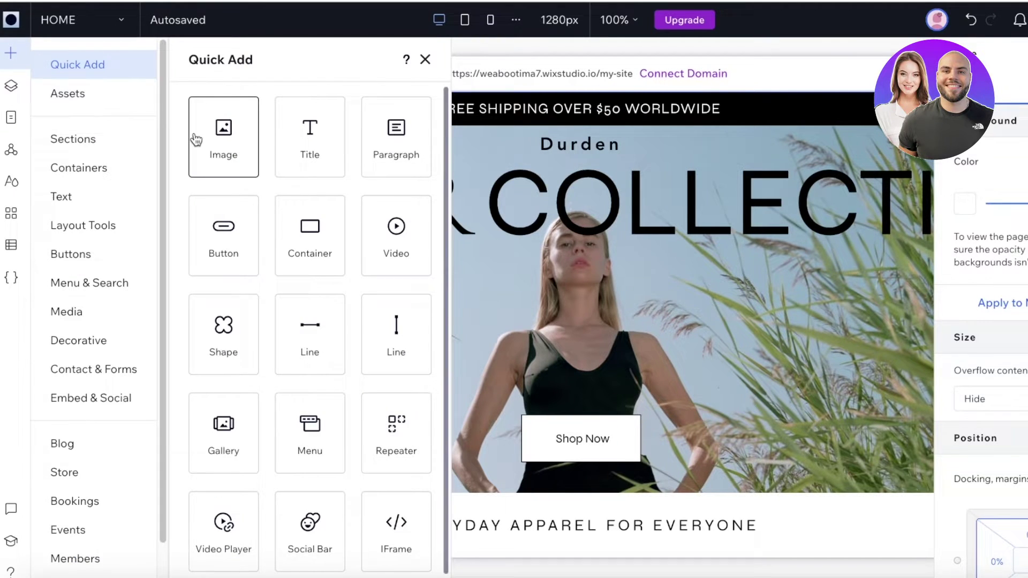
pyautogui.click(224, 159)
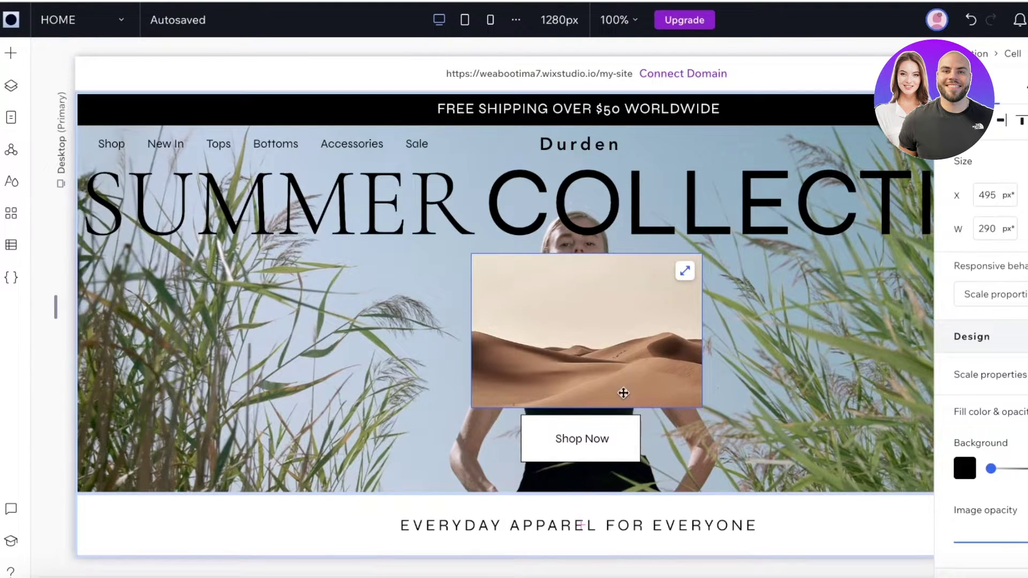
pyautogui.moveTo(579, 314); pyautogui.dragTo(598, 147)
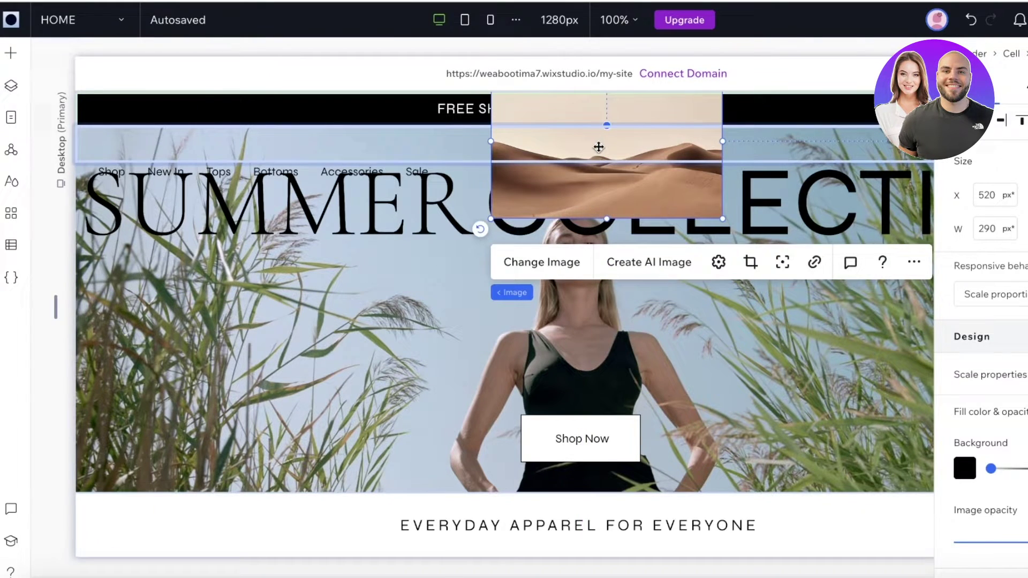
pyautogui.moveTo(670, 217); pyautogui.dragTo(629, 302)
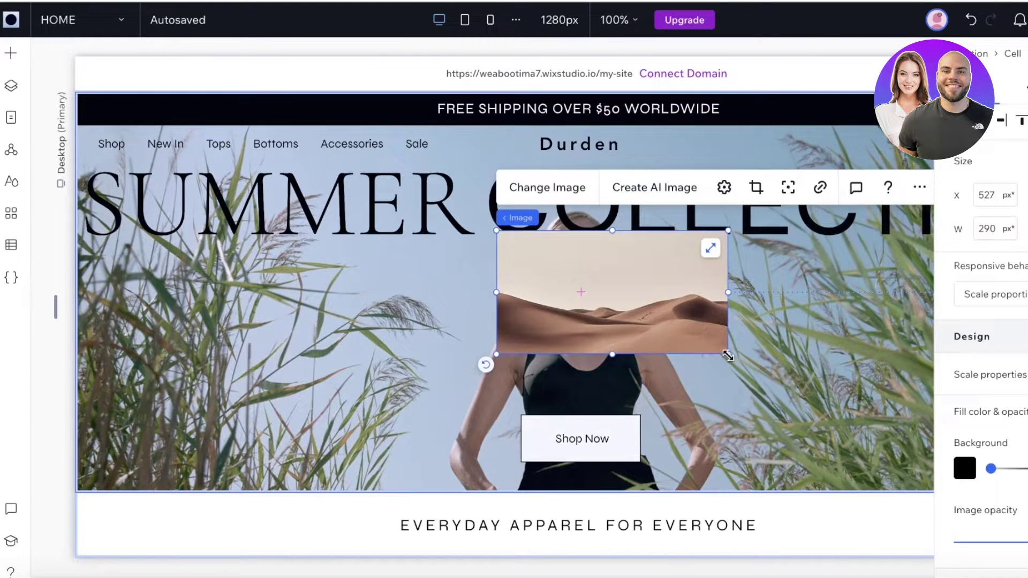
# - Open the media library and browse the computer's Desktop for a file to upload
pyautogui.click(538, 185)
pyautogui.click(96, 131)
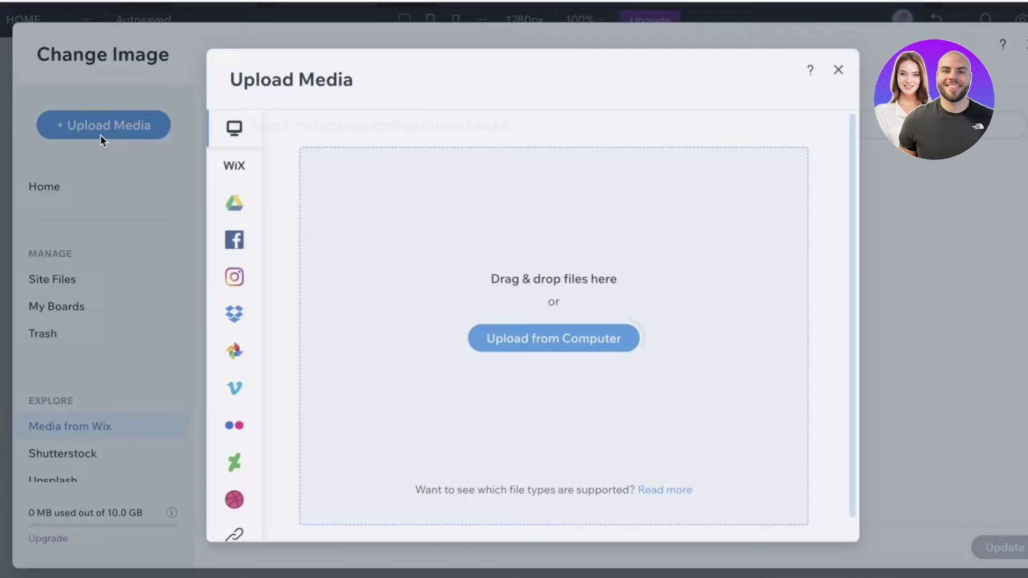
pyautogui.click(534, 348)
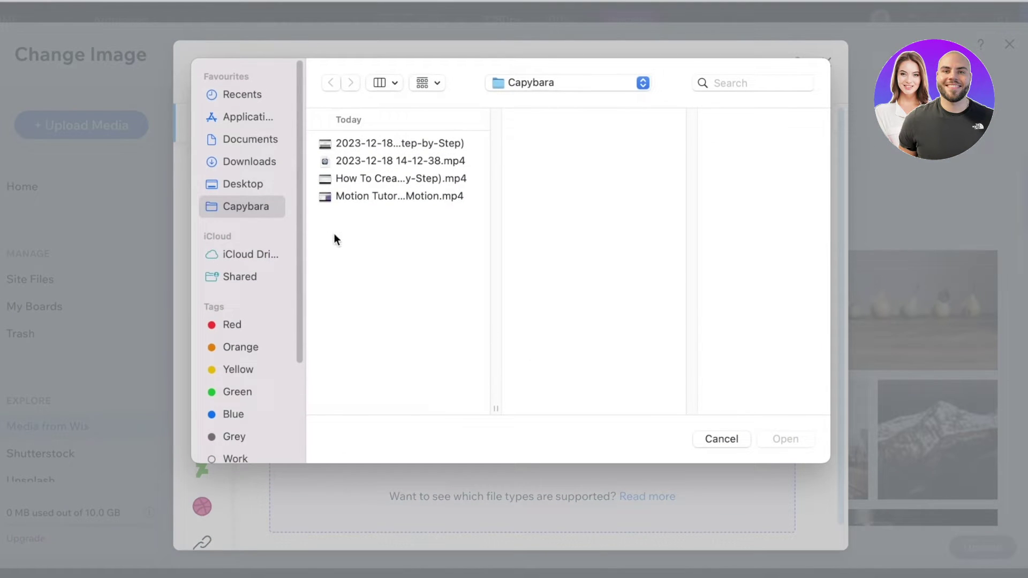
pyautogui.click(268, 184)
pyautogui.scroll(-1, 252, 178)
pyautogui.scroll(-10, 355, 258)
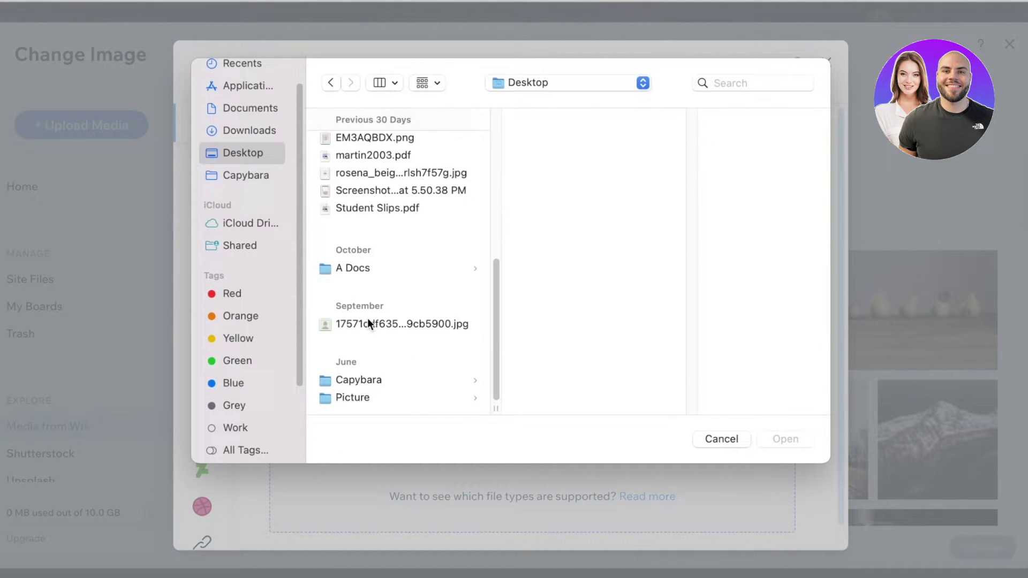
pyautogui.scroll(3, 358, 261)
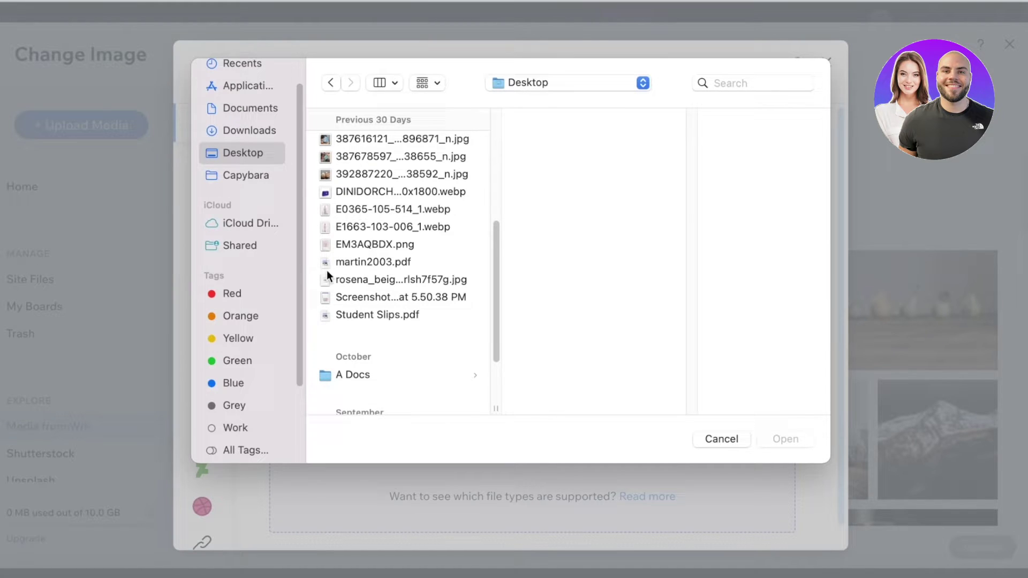
# - Upload the 'Red Retro Hippie y2k Minimalist Curved Text Fashion Business Logo (1).png' file from Downloads
pyautogui.click(335, 280)
pyautogui.click(339, 298)
pyautogui.scroll(3, 332, 263)
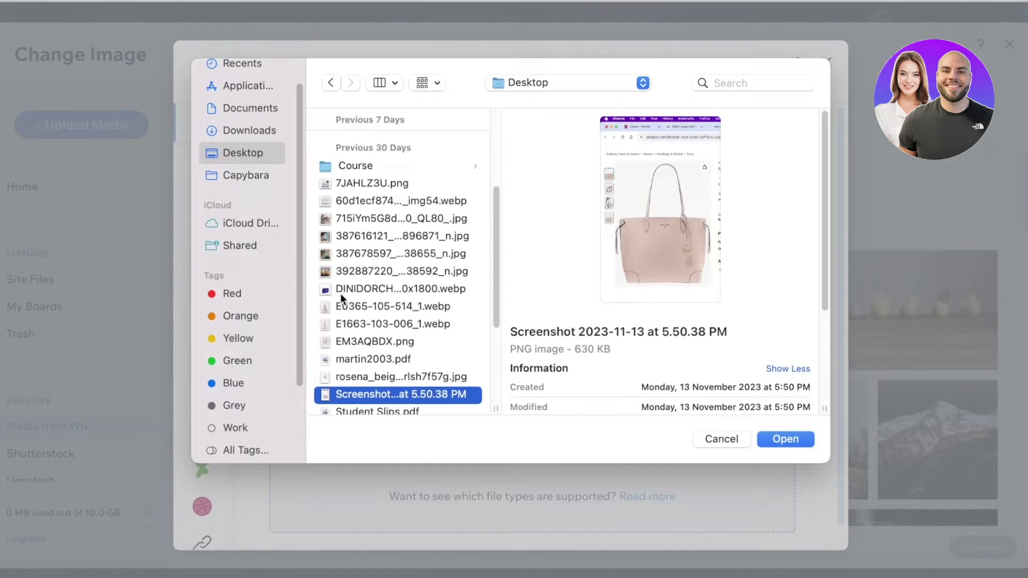
pyautogui.click(338, 287)
pyautogui.click(229, 135)
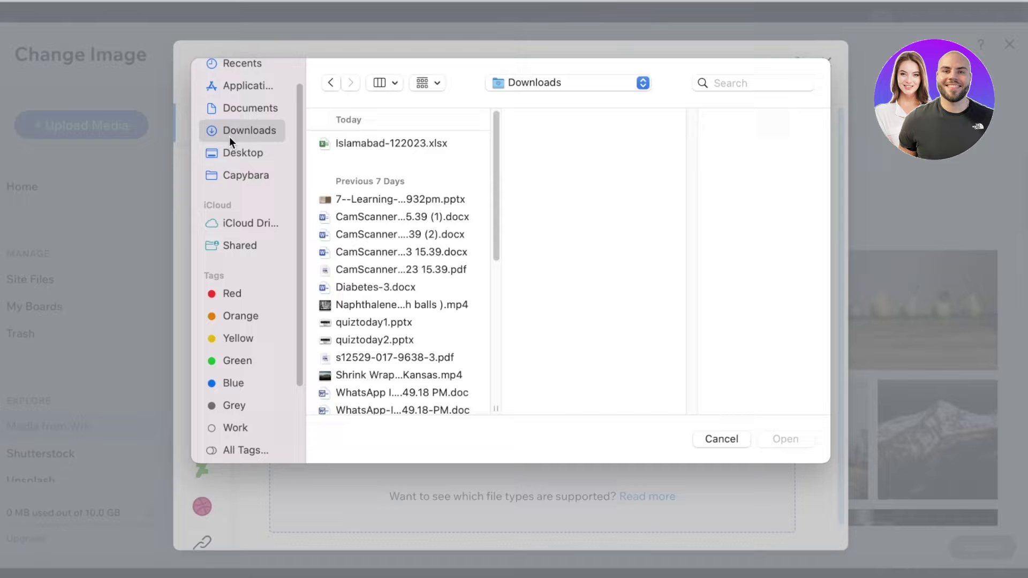
pyautogui.scroll(-10, 387, 313)
pyautogui.click(380, 226)
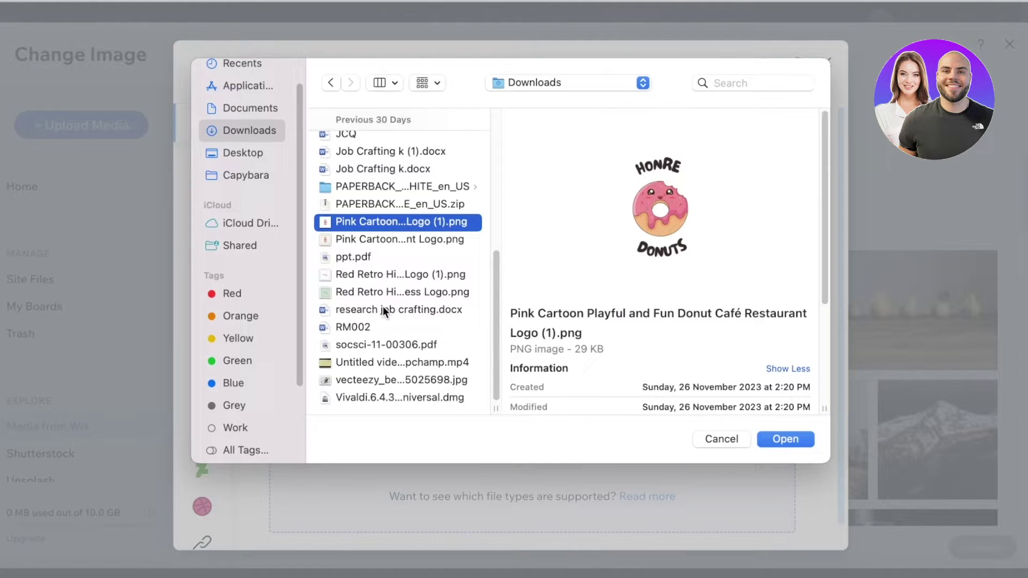
pyautogui.doubleClick(381, 275)
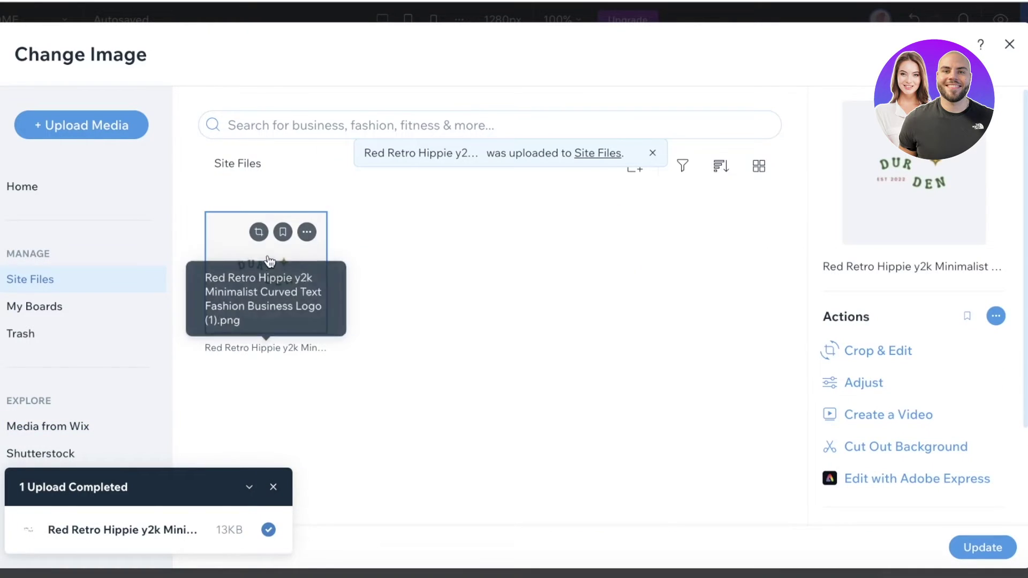
# - Place the uploaded DUR DEN logo, dismiss the save error and shorten the black banner row
pyautogui.click(974, 547)
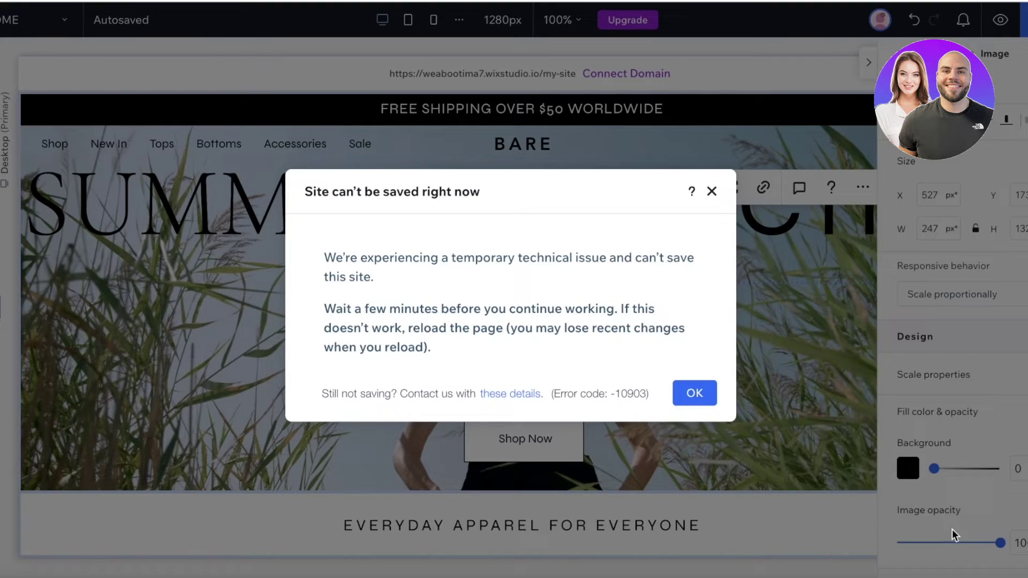
pyautogui.click(694, 393)
pyautogui.moveTo(540, 234); pyautogui.dragTo(536, 203)
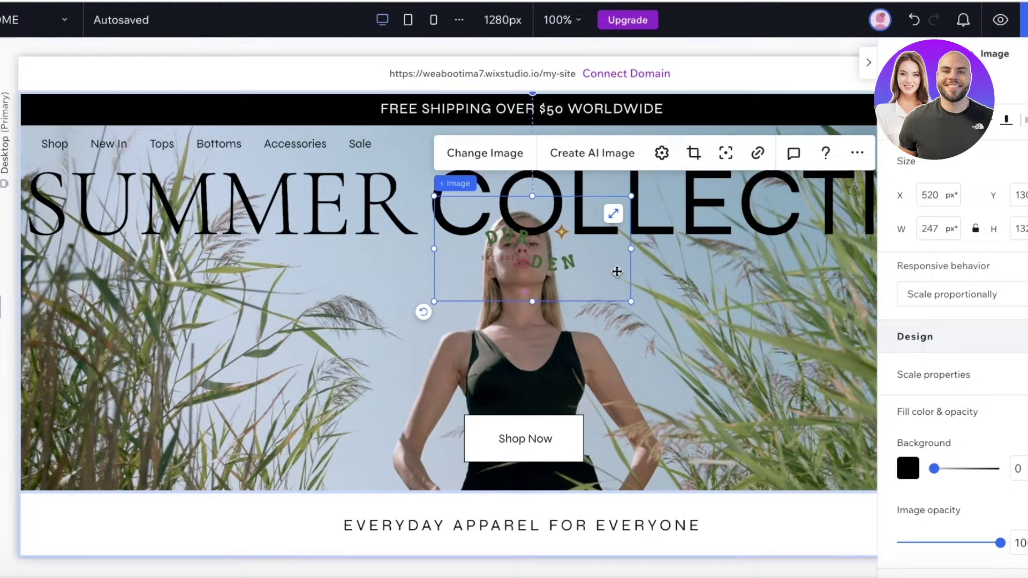
pyautogui.hotkey('ctrl', 'z')
pyautogui.click(602, 133)
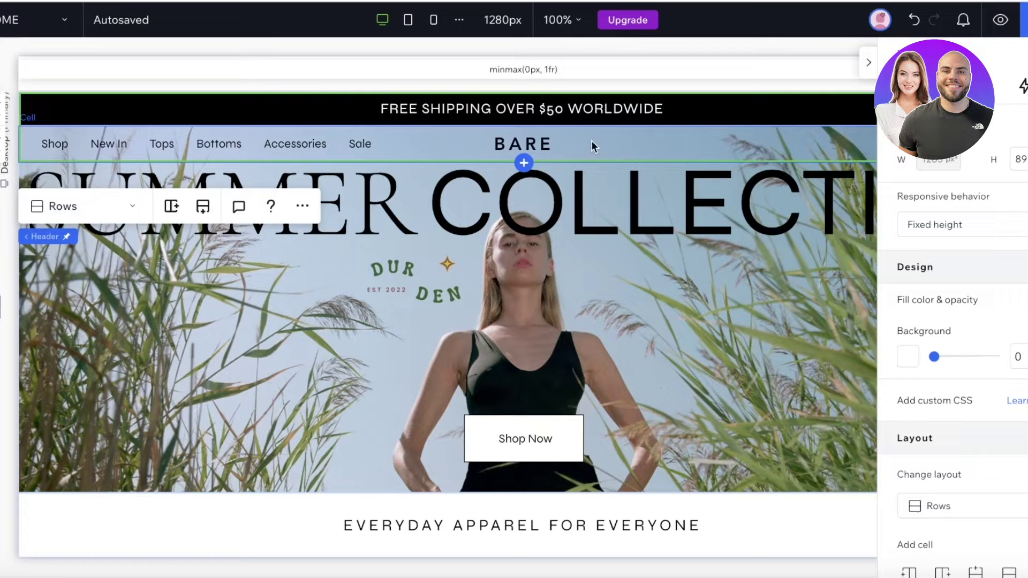
pyautogui.moveTo(563, 164); pyautogui.dragTo(563, 135)
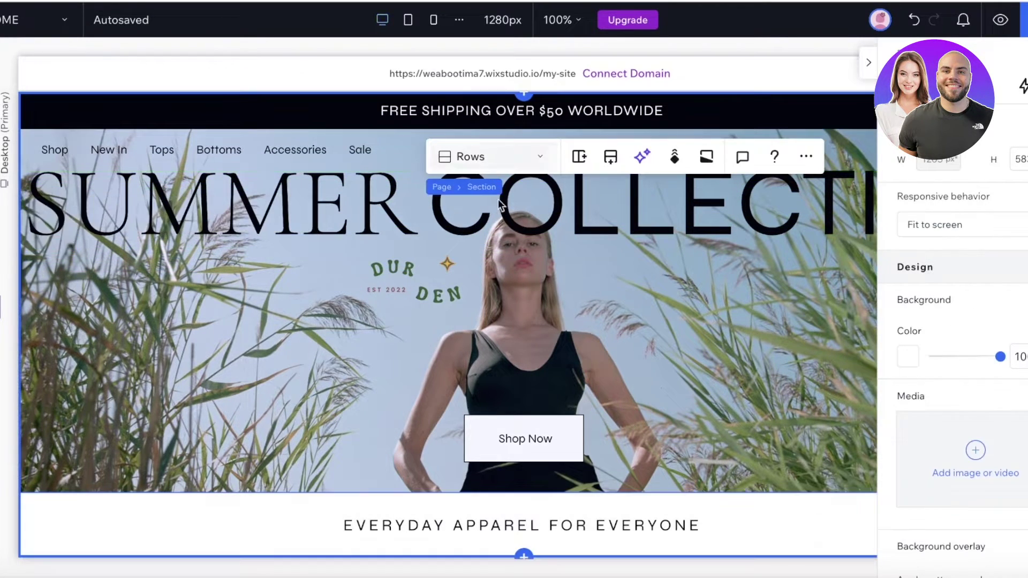
# - Move the DUR DEN logo up into the centre of the header
pyautogui.click(529, 278)
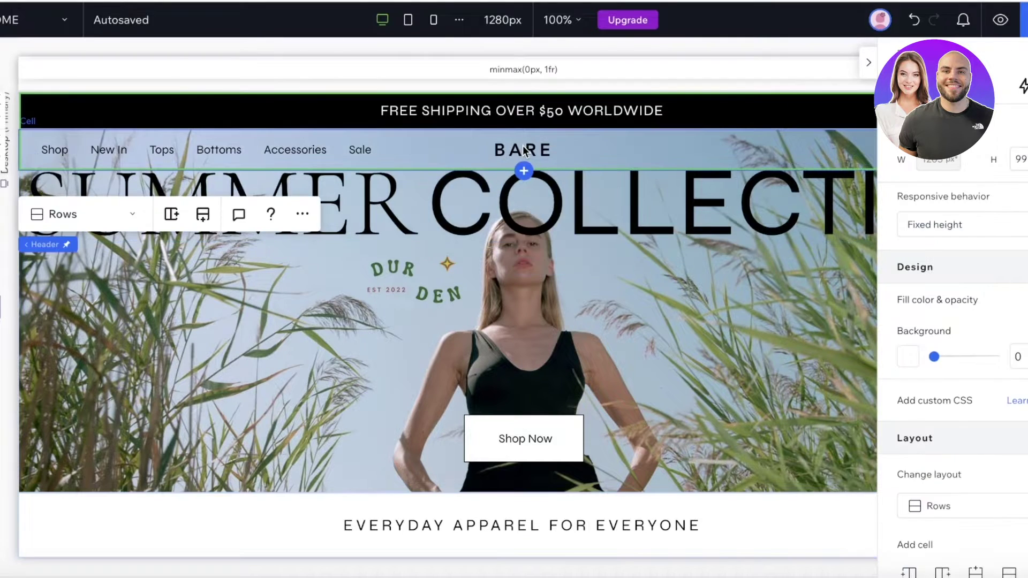
pyautogui.click(525, 150)
pyautogui.click(530, 150)
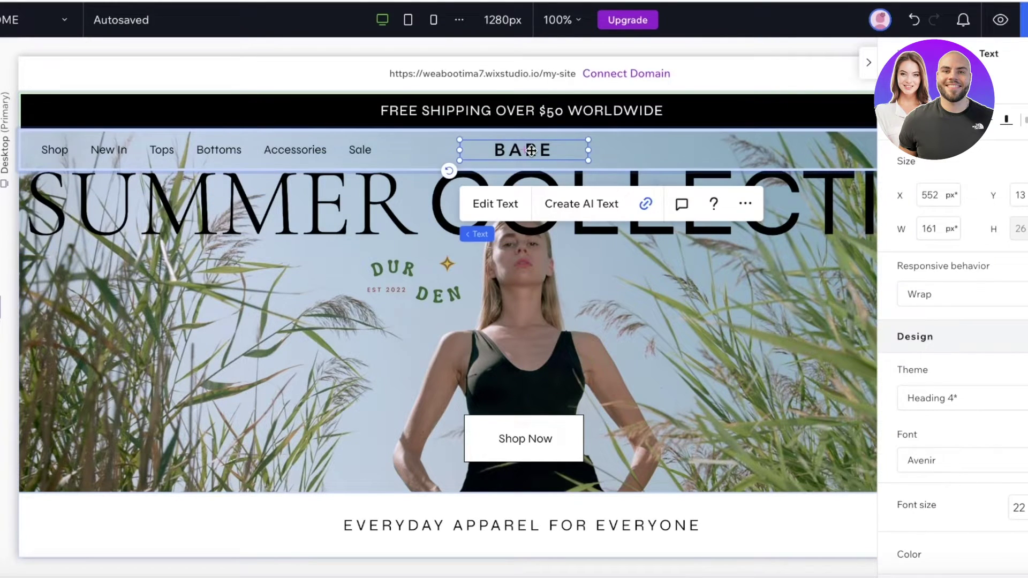
pyautogui.click(530, 150)
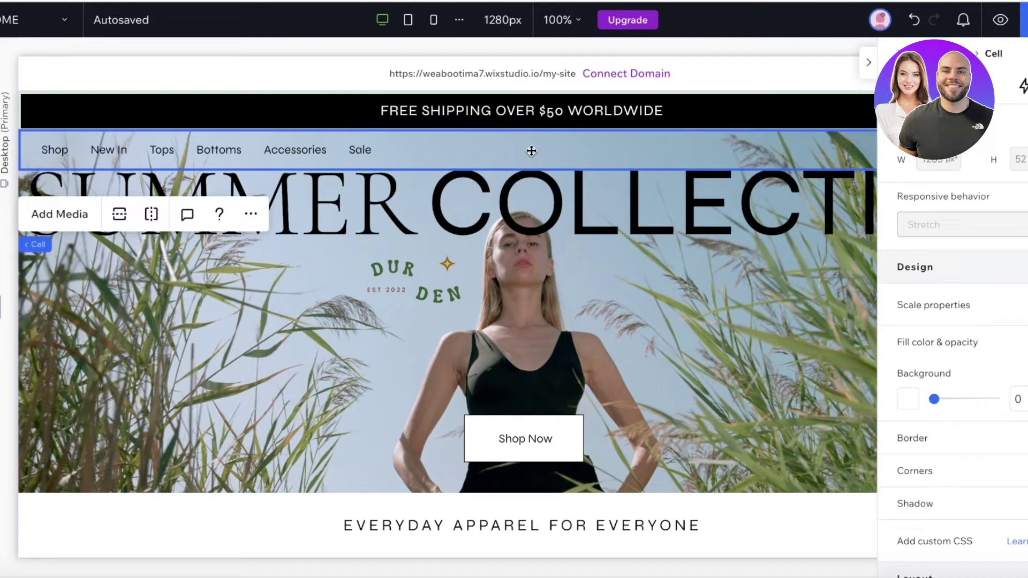
pyautogui.click(411, 260)
pyautogui.click(489, 183)
pyautogui.click(396, 281)
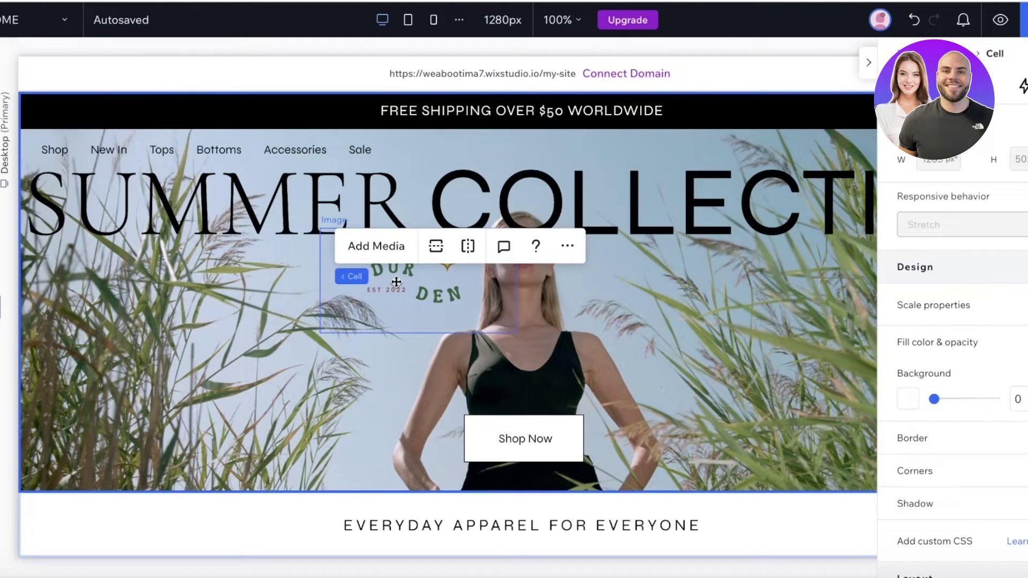
pyautogui.moveTo(396, 281); pyautogui.dragTo(557, 154)
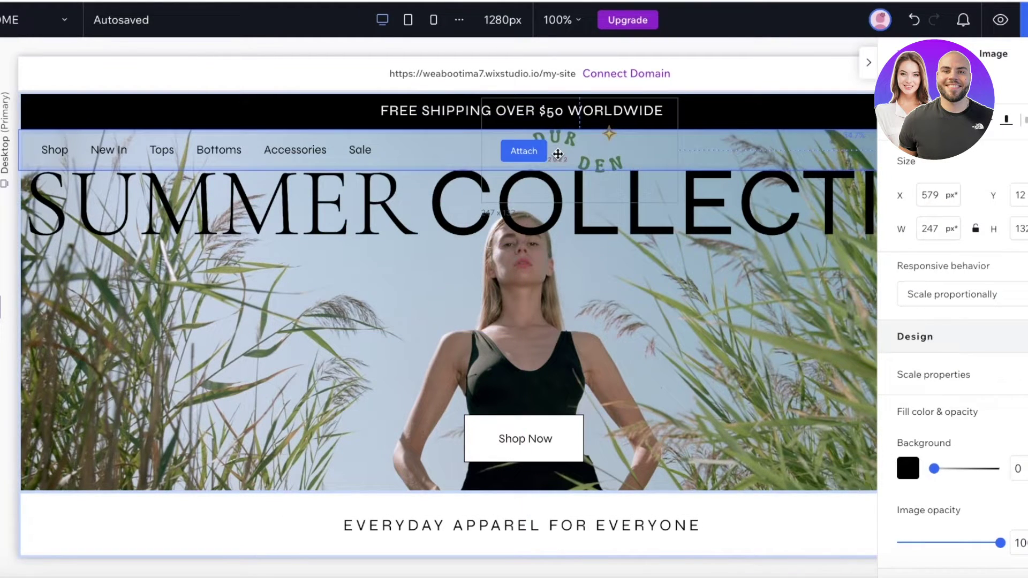
pyautogui.moveTo(655, 210); pyautogui.dragTo(680, 202)
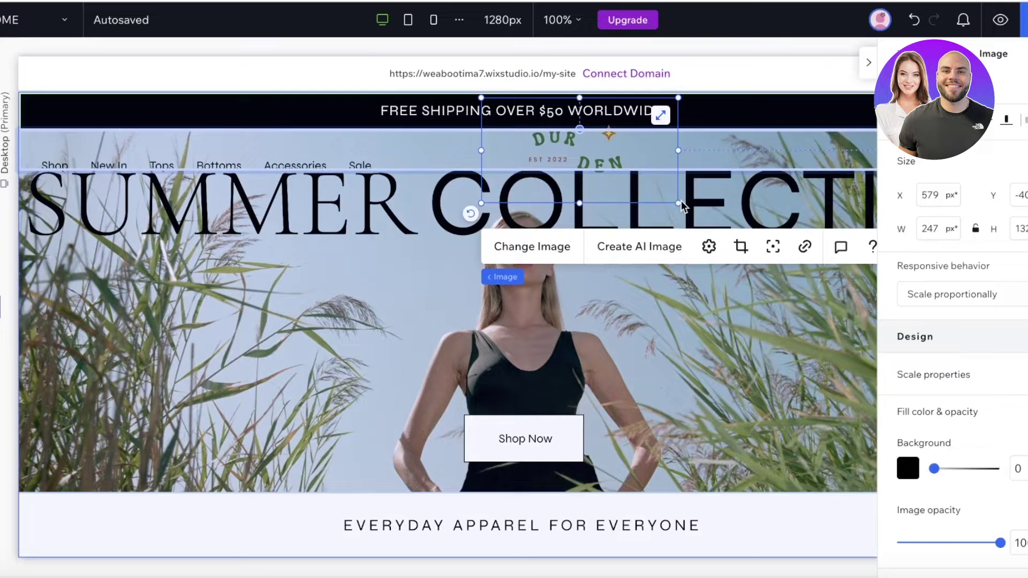
# - Resize the DUR DEN logo to 134 by 71 px
pyautogui.click(681, 201)
pyautogui.click(578, 136)
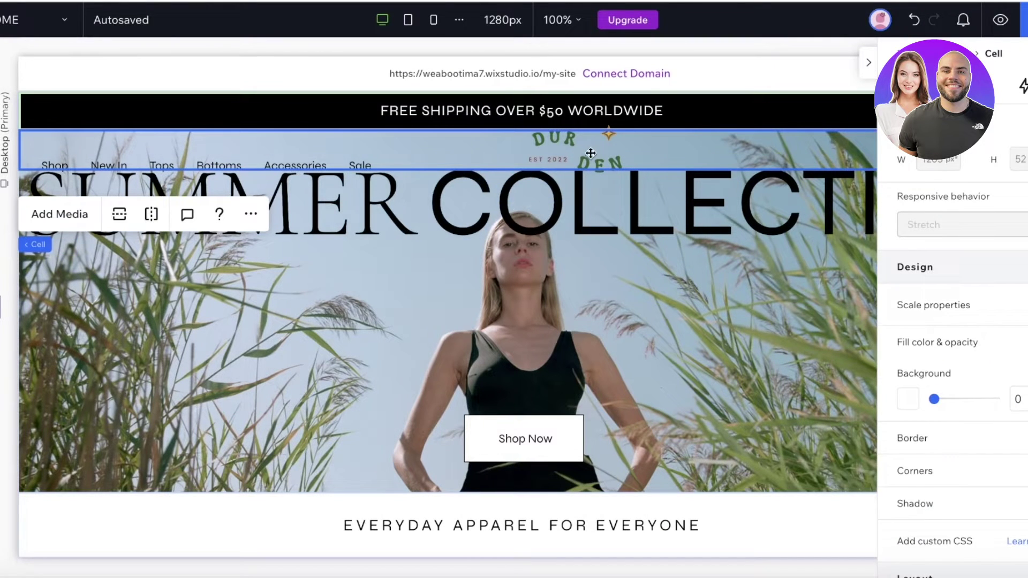
pyautogui.click(602, 151)
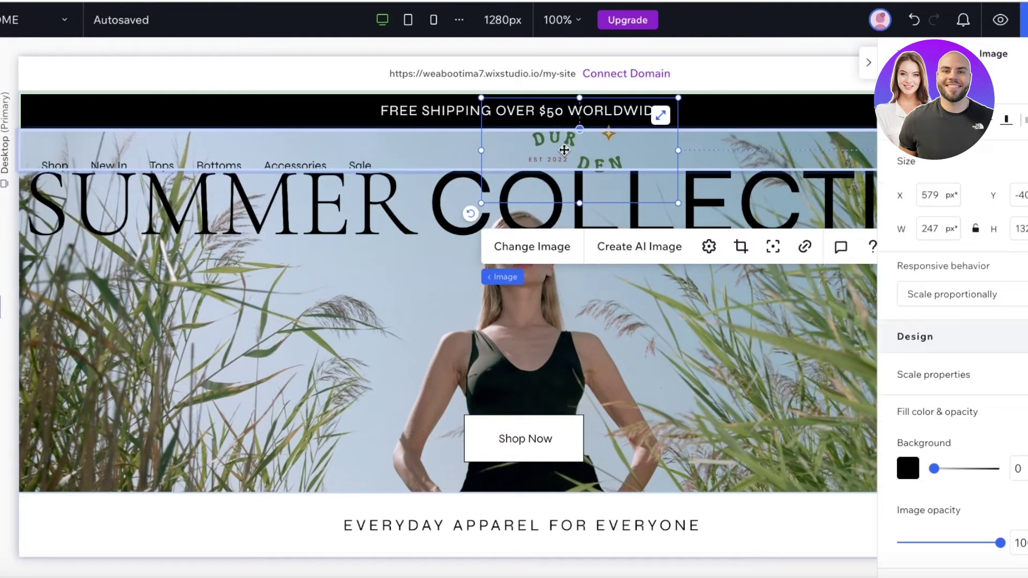
pyautogui.moveTo(680, 203); pyautogui.dragTo(546, 198)
# - Select the hero background photo and start uploading a replacement image from the computer
pyautogui.click(645, 336)
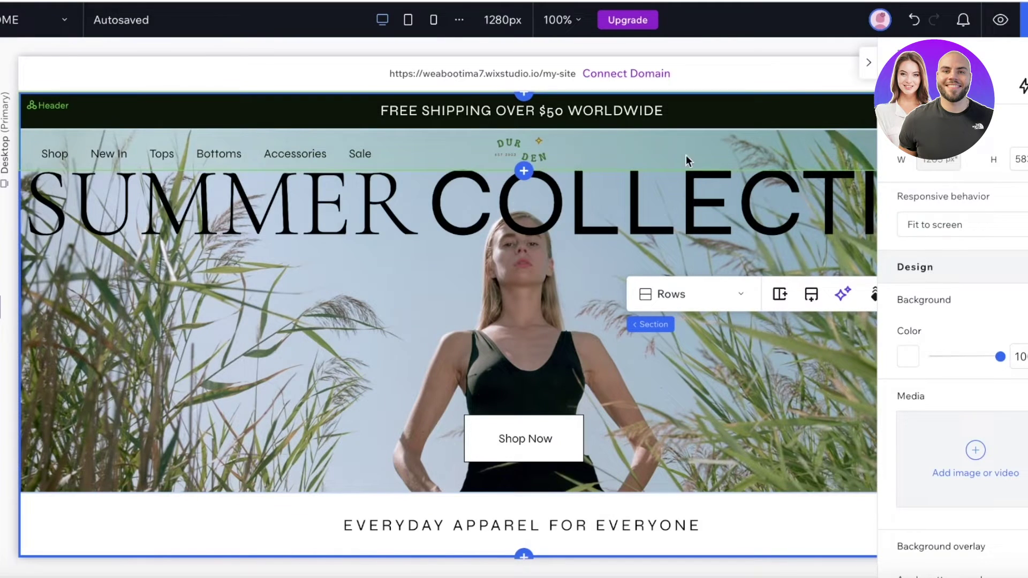
pyautogui.click(622, 276)
pyautogui.click(438, 322)
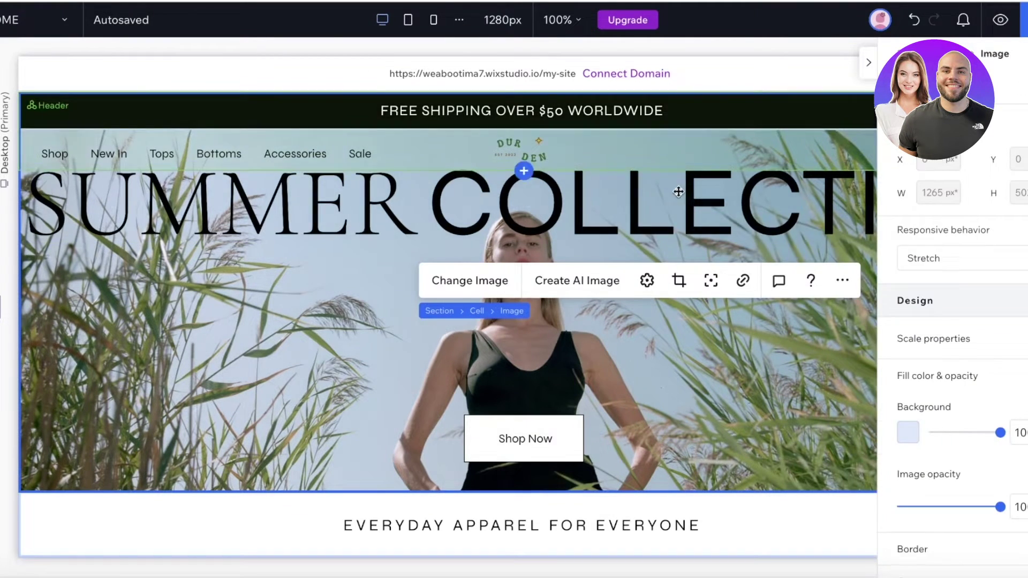
pyautogui.click(870, 57)
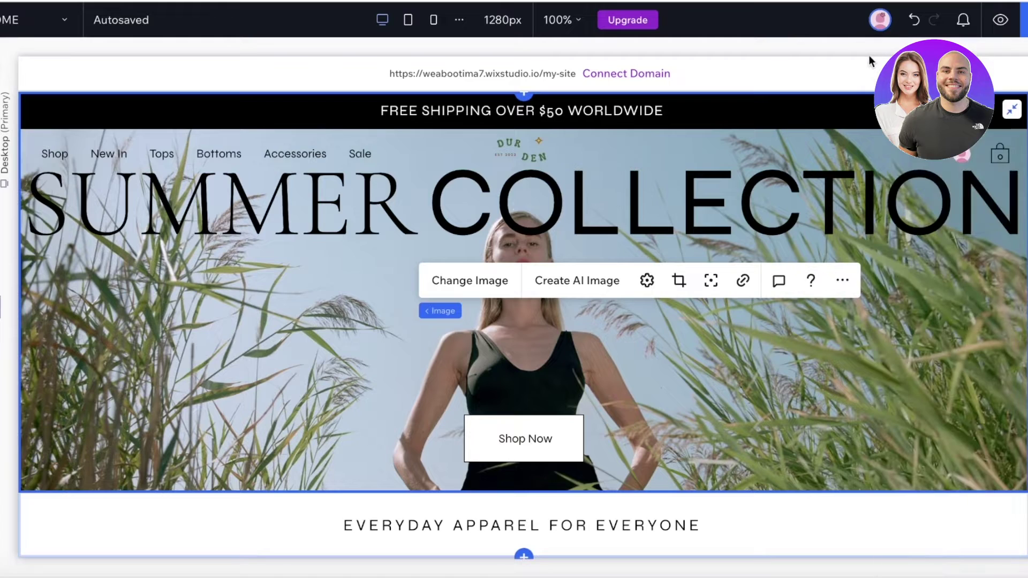
pyautogui.click(499, 287)
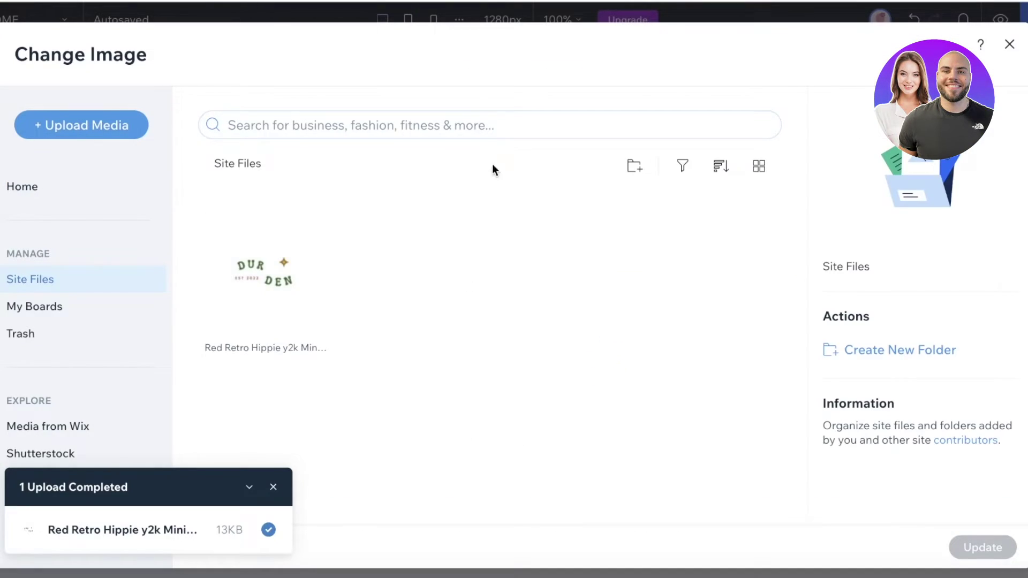
pyautogui.click(91, 137)
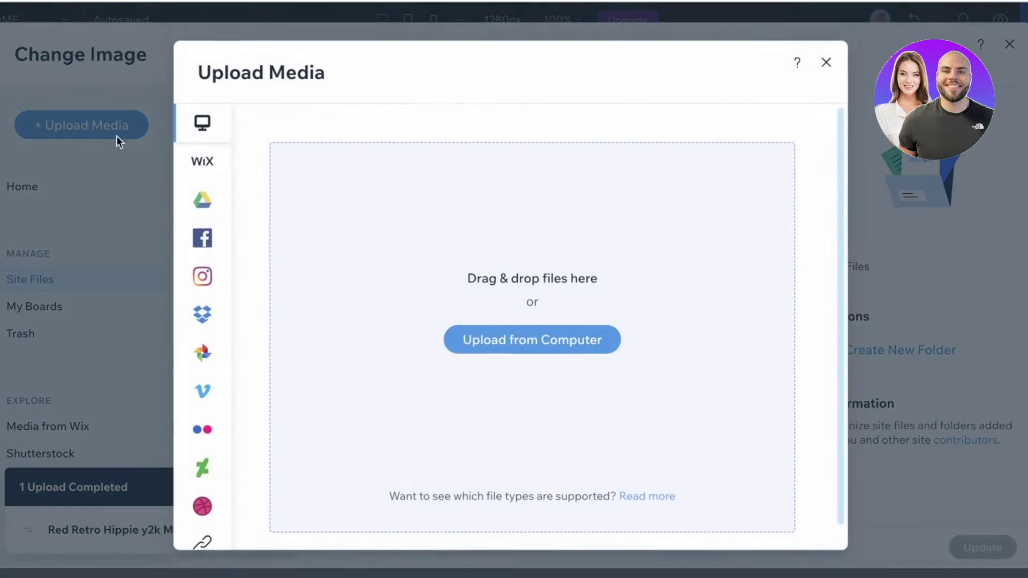
pyautogui.click(500, 348)
pyautogui.click(248, 207)
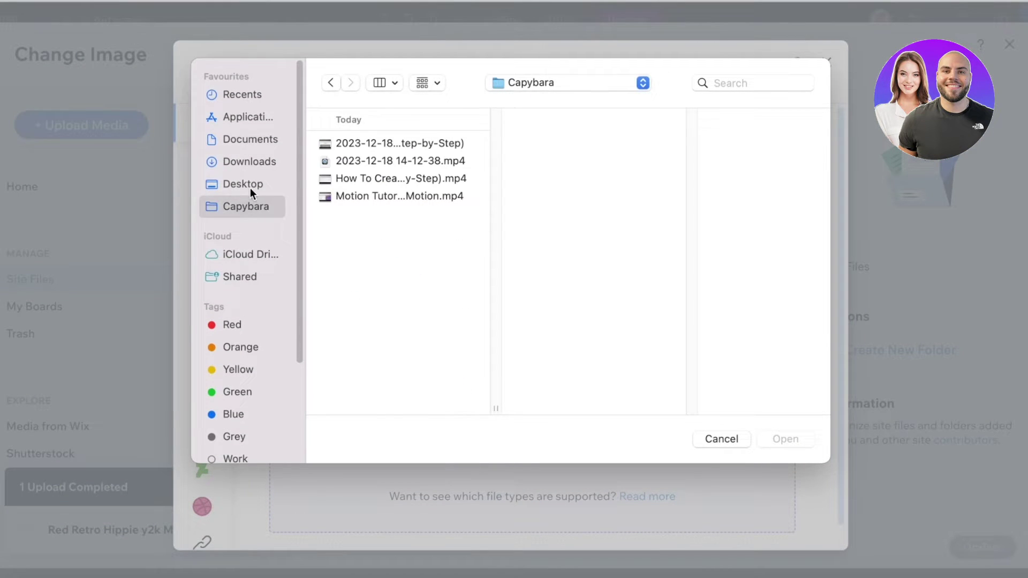
pyautogui.click(249, 185)
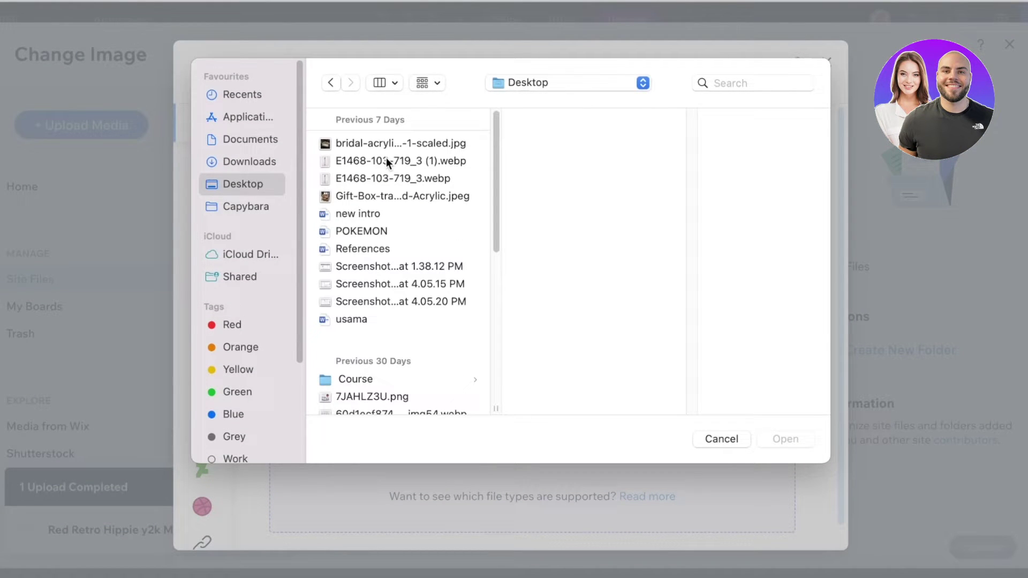
pyautogui.click(220, 162)
pyautogui.click(223, 183)
pyautogui.scroll(-10, 349, 161)
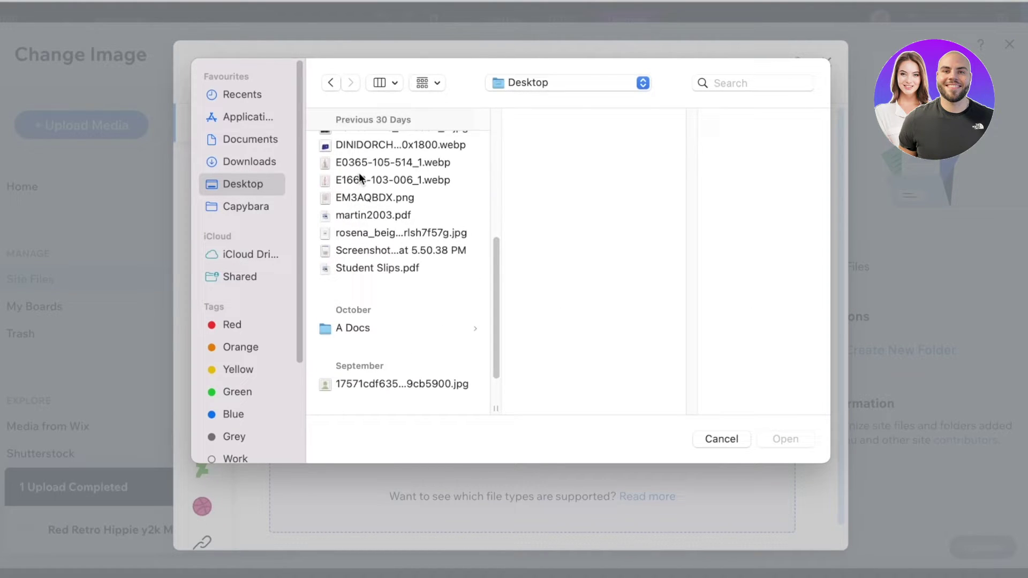
pyautogui.click(355, 181)
pyautogui.scroll(5, 351, 160)
pyautogui.click(346, 156)
pyautogui.scroll(-5, 374, 268)
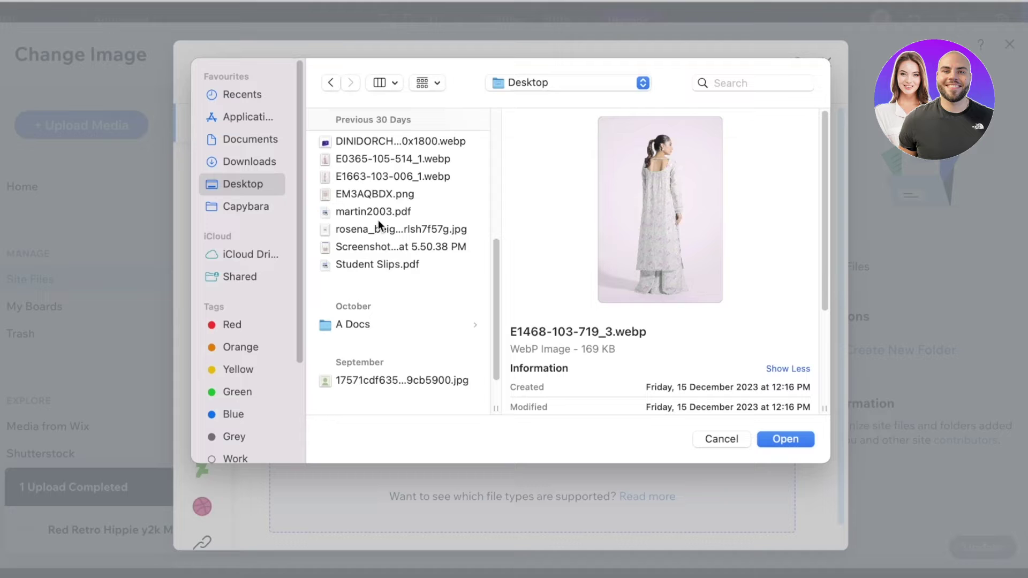
pyautogui.click(791, 438)
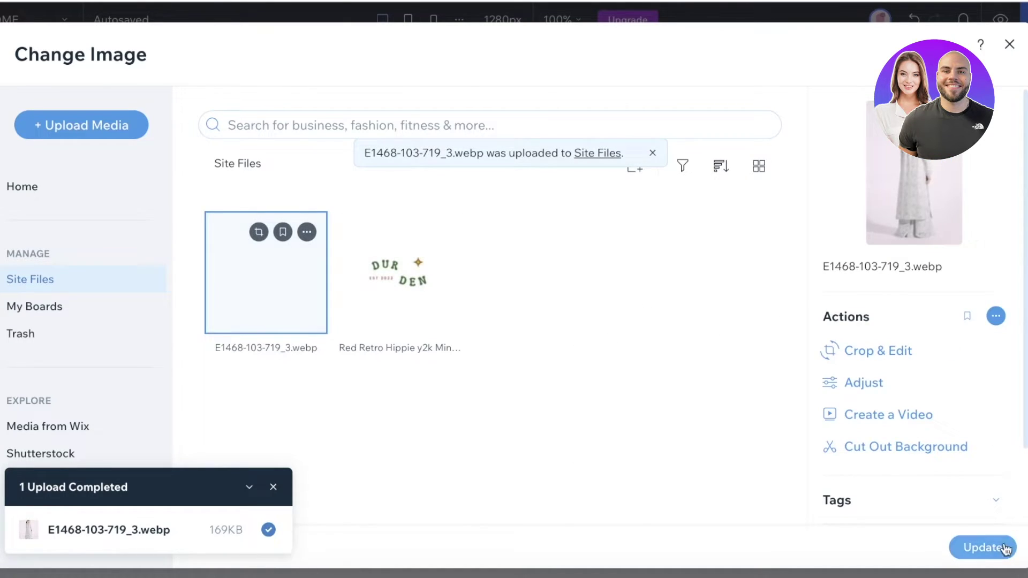
pyautogui.click(982, 546)
pyautogui.click(695, 381)
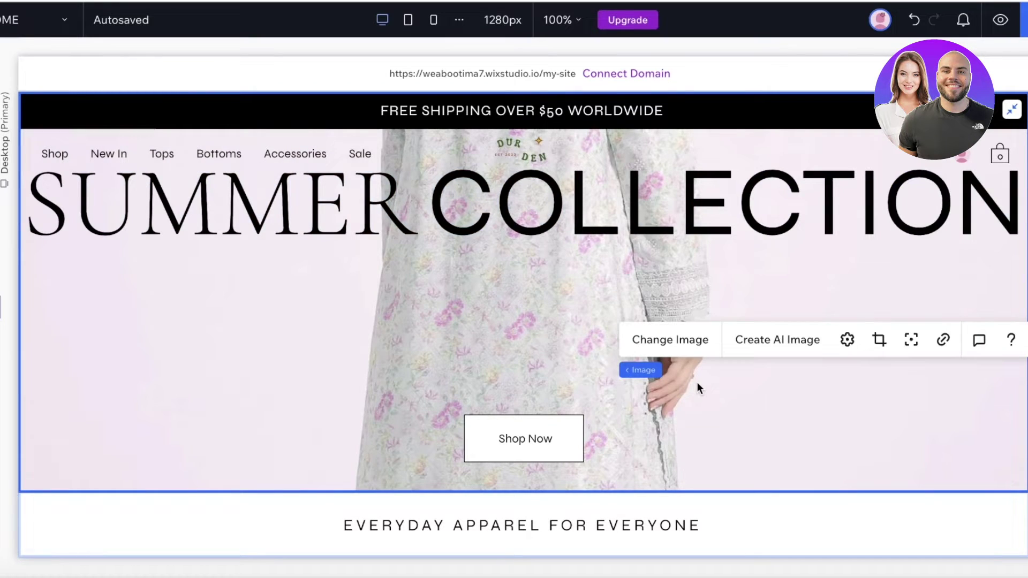
# - Keep the hero photo's display mode at Fill bounding box and its click action at Nothing happens
pyautogui.click(847, 341)
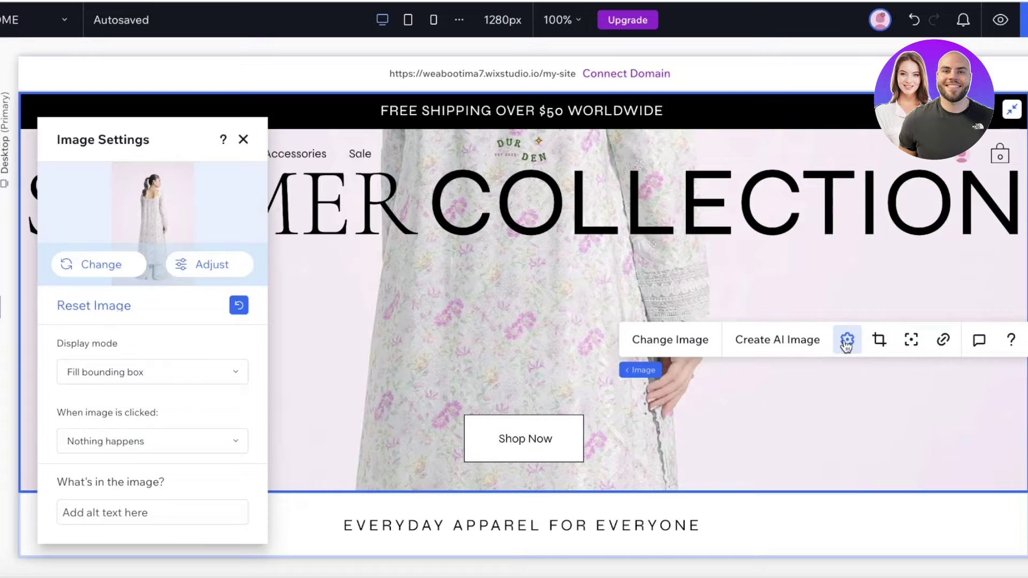
pyautogui.click(114, 375)
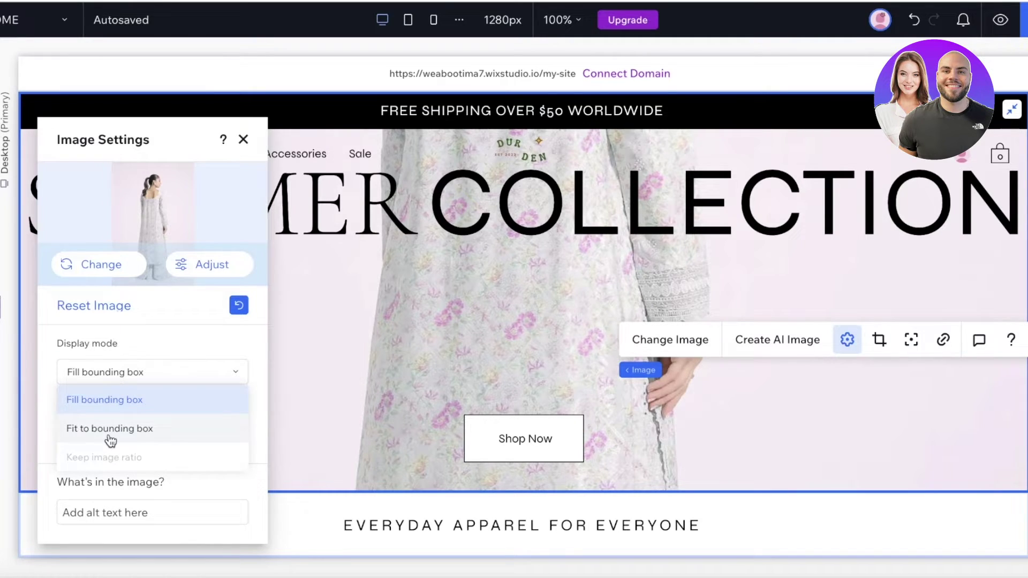
pyautogui.click(109, 429)
pyautogui.click(129, 378)
pyautogui.click(122, 397)
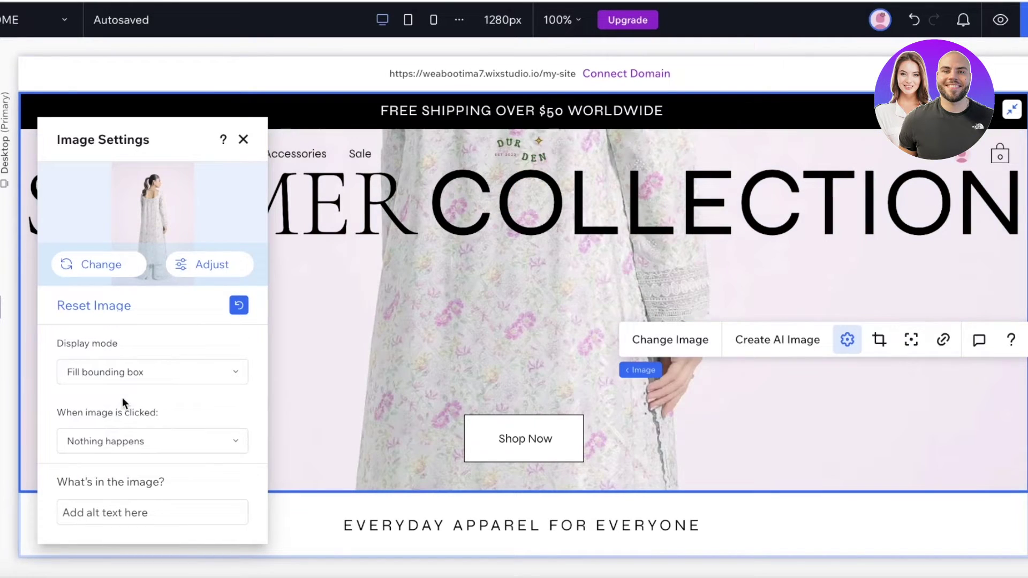
pyautogui.click(135, 441)
pyautogui.click(149, 422)
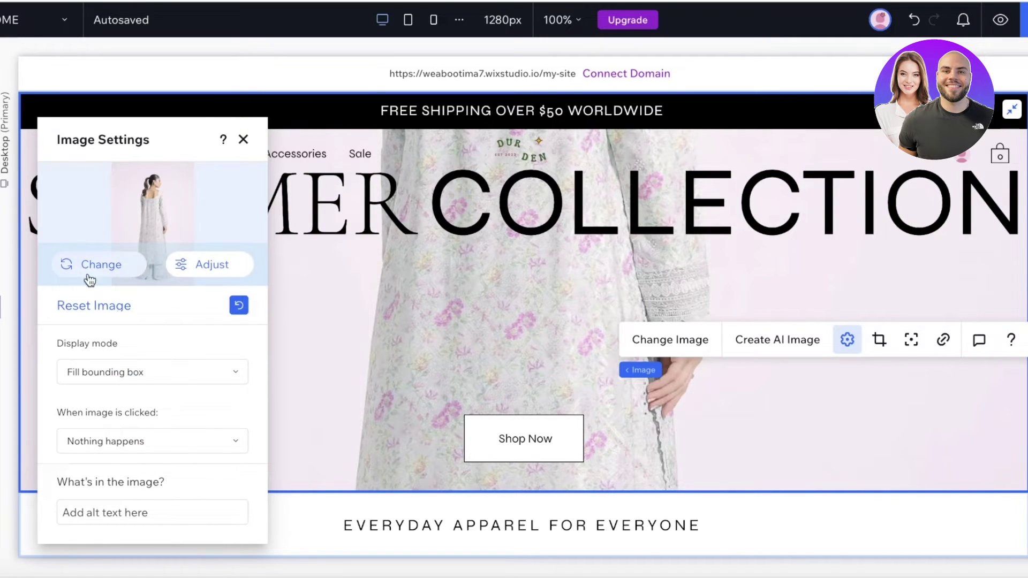
# - Crop the hero photo to the model's head and shoulders in Photo Studio and save it
pyautogui.click(197, 258)
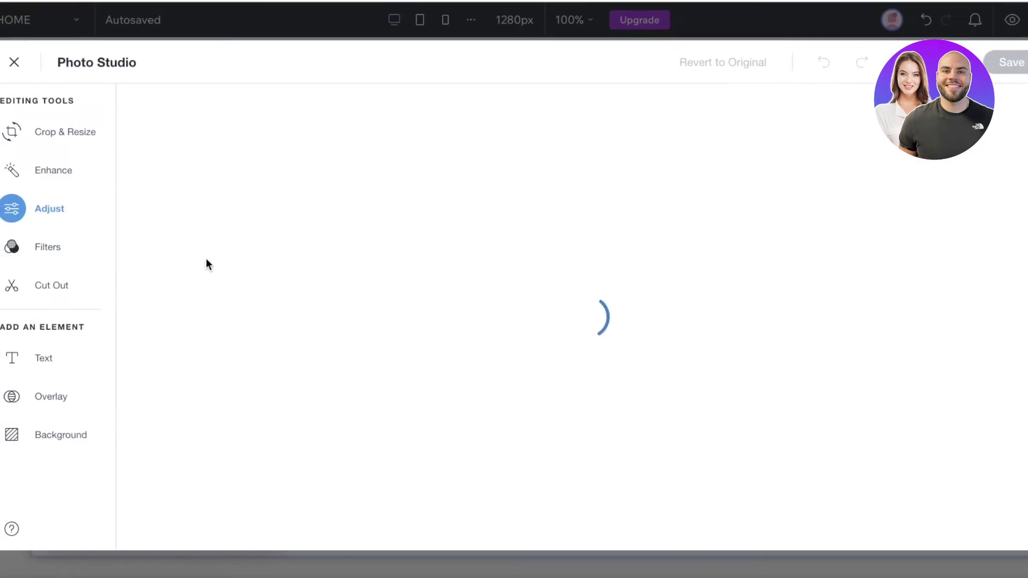
pyautogui.scroll(-5, 251, 374)
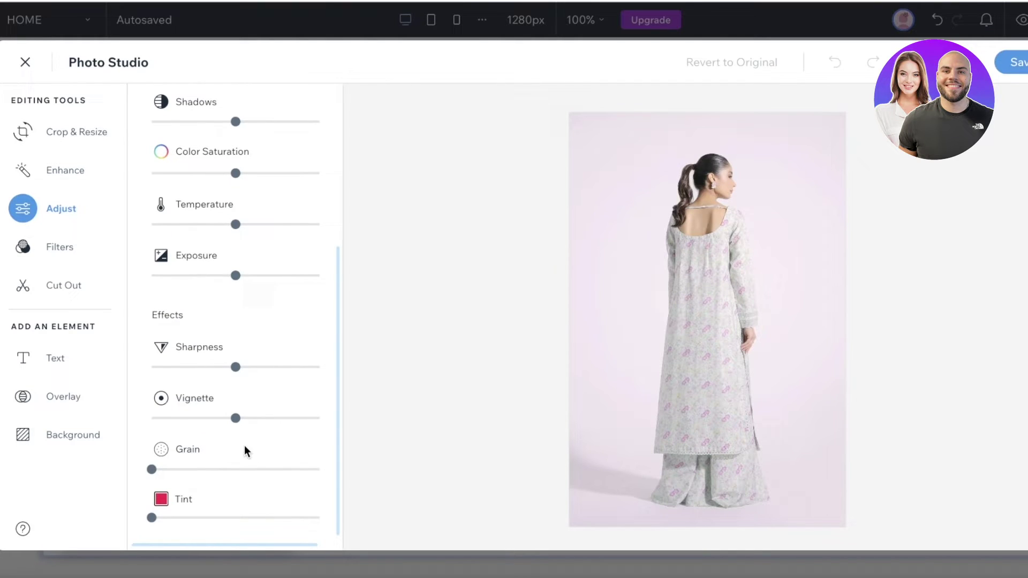
pyautogui.click(59, 132)
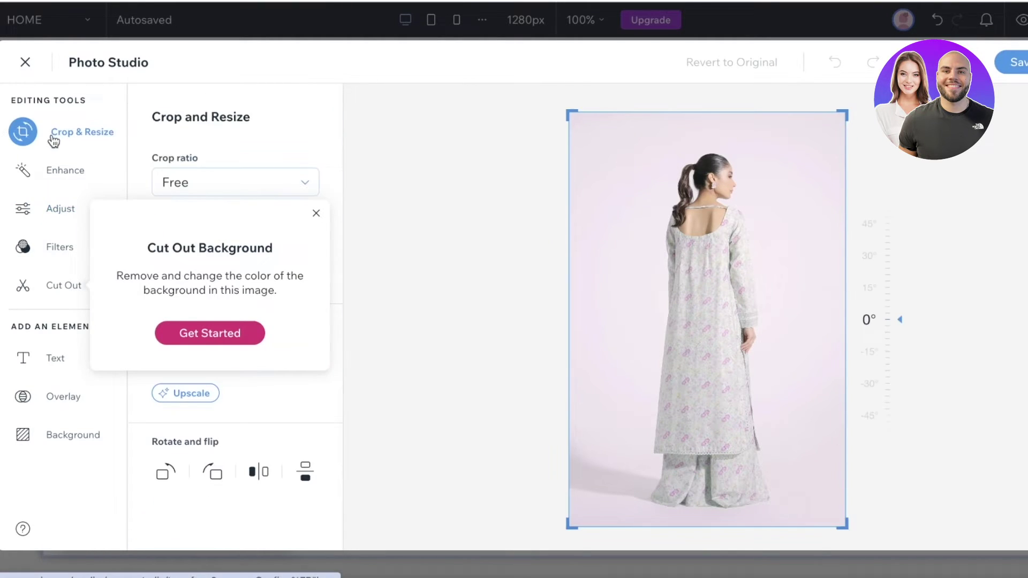
pyautogui.moveTo(571, 525); pyautogui.dragTo(511, 302)
pyautogui.moveTo(999, 114); pyautogui.dragTo(998, 178)
pyautogui.click(1020, 70)
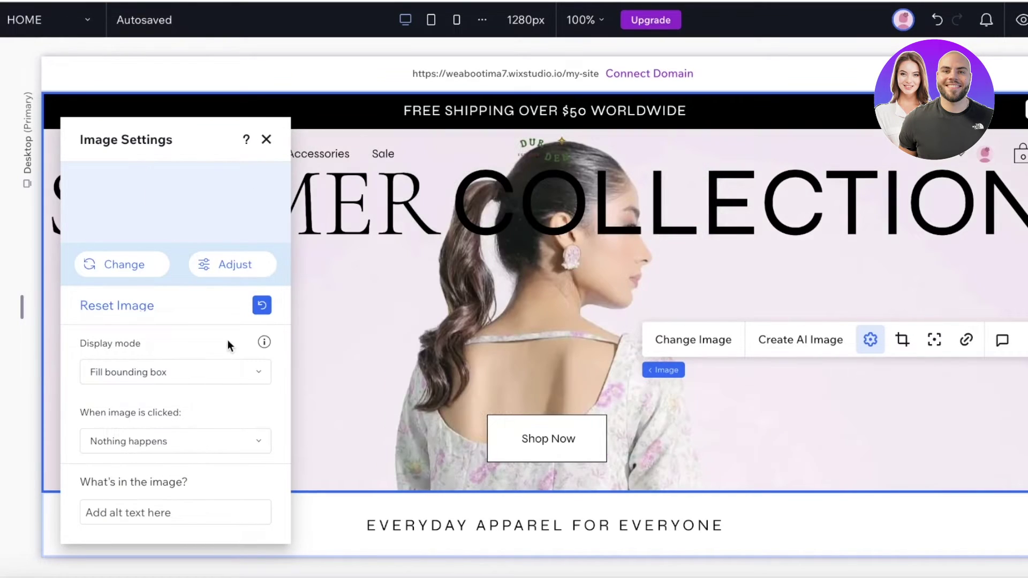
# - Browse the hero photo's Background, Overlay and Text editing options, settling on Overlay
pyautogui.click(202, 264)
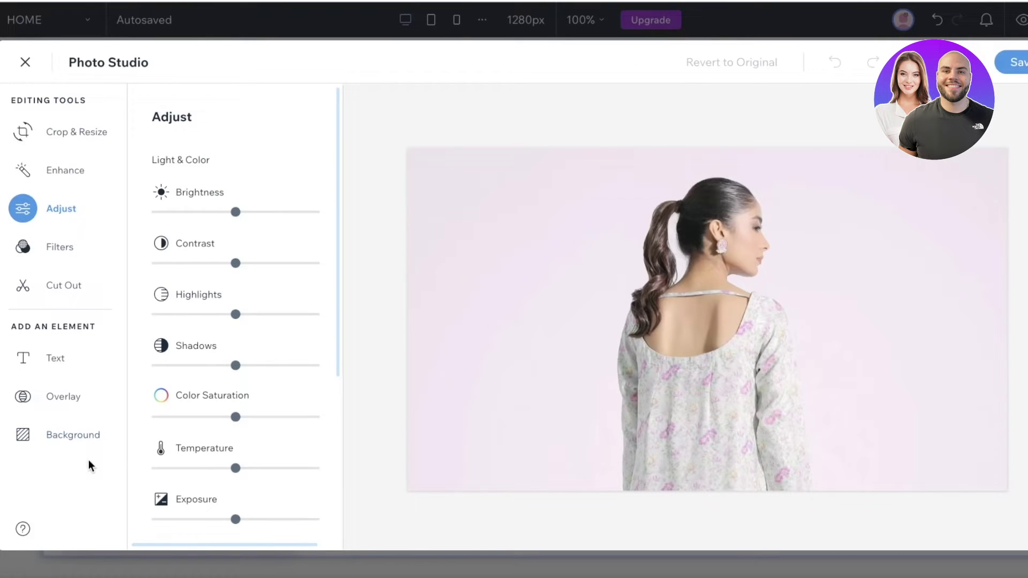
pyautogui.click(75, 438)
pyautogui.click(68, 402)
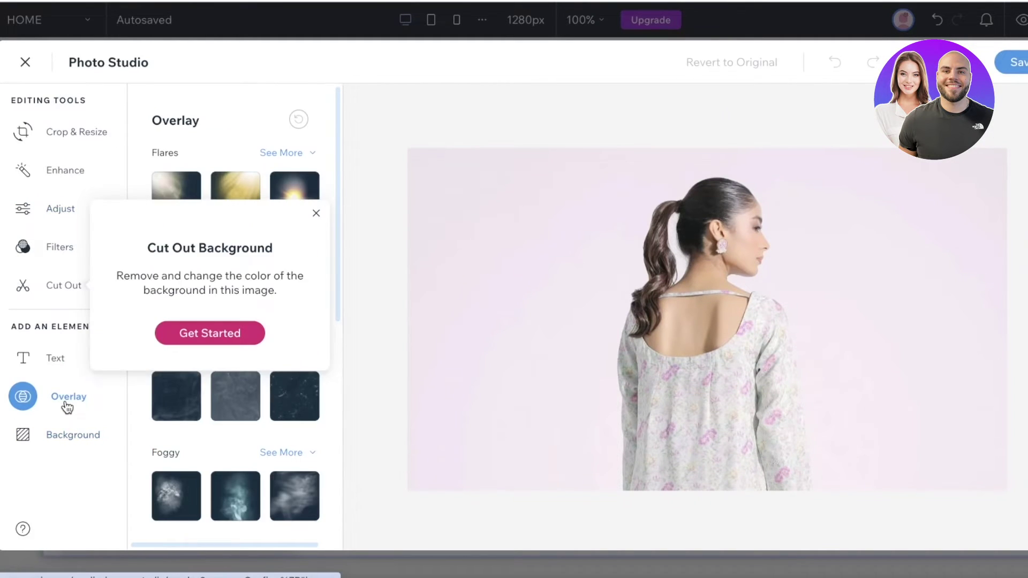
pyautogui.click(45, 355)
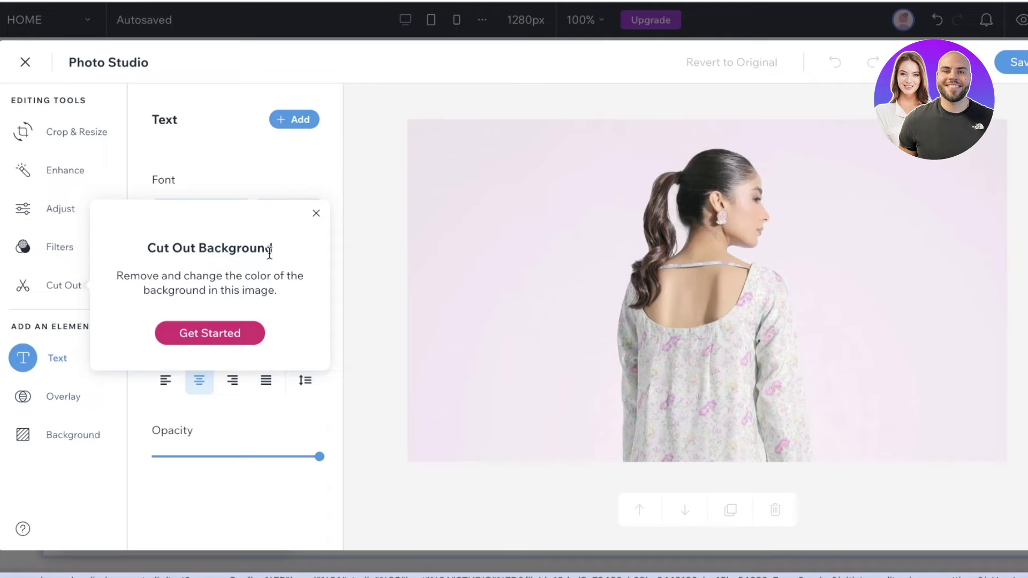
pyautogui.click(316, 213)
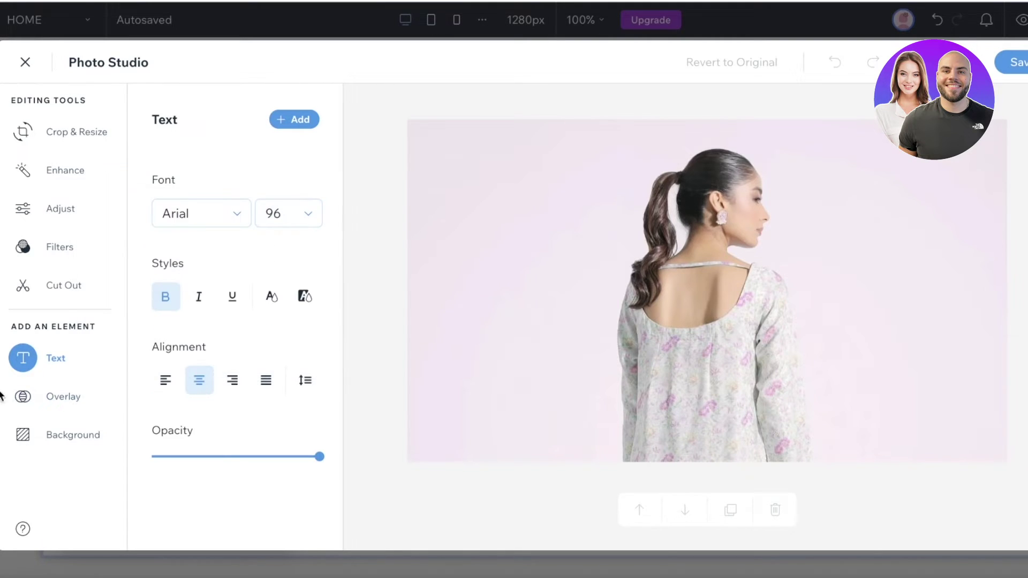
pyautogui.click(24, 396)
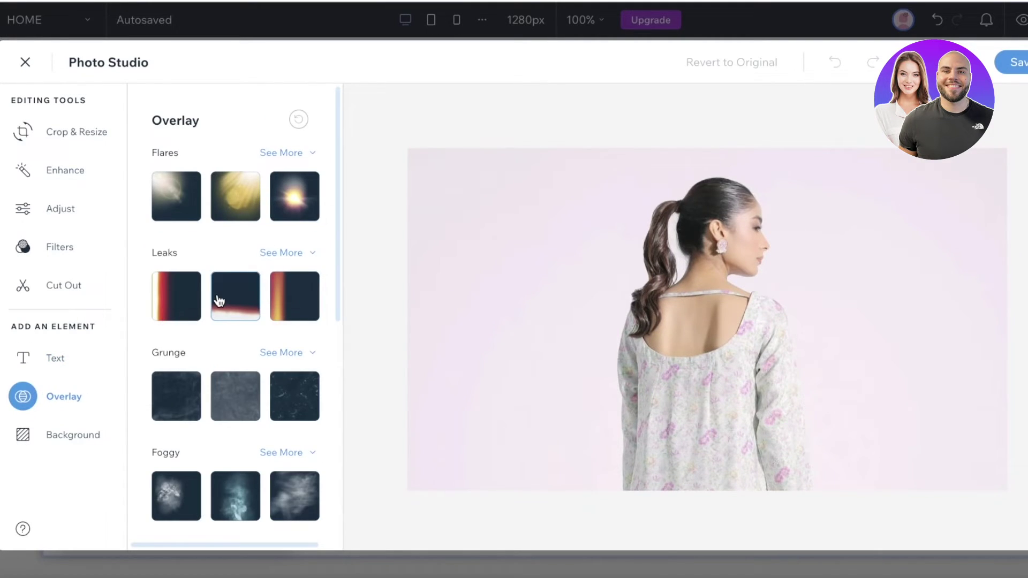
# - Preview Leaks, Reflection, Prism and Bokeh overlays on the hero photo
pyautogui.click(187, 296)
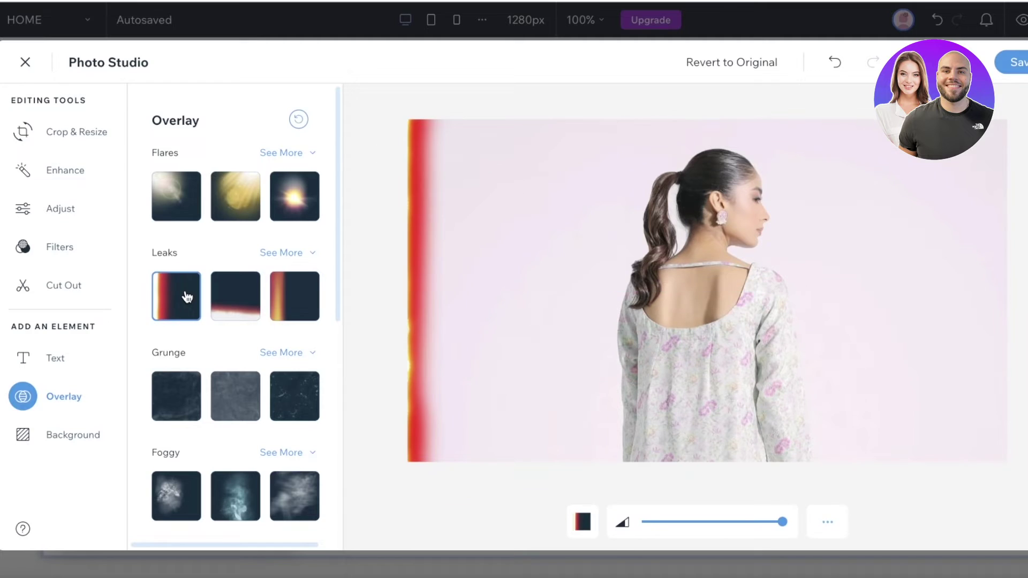
pyautogui.scroll(-7, 186, 296)
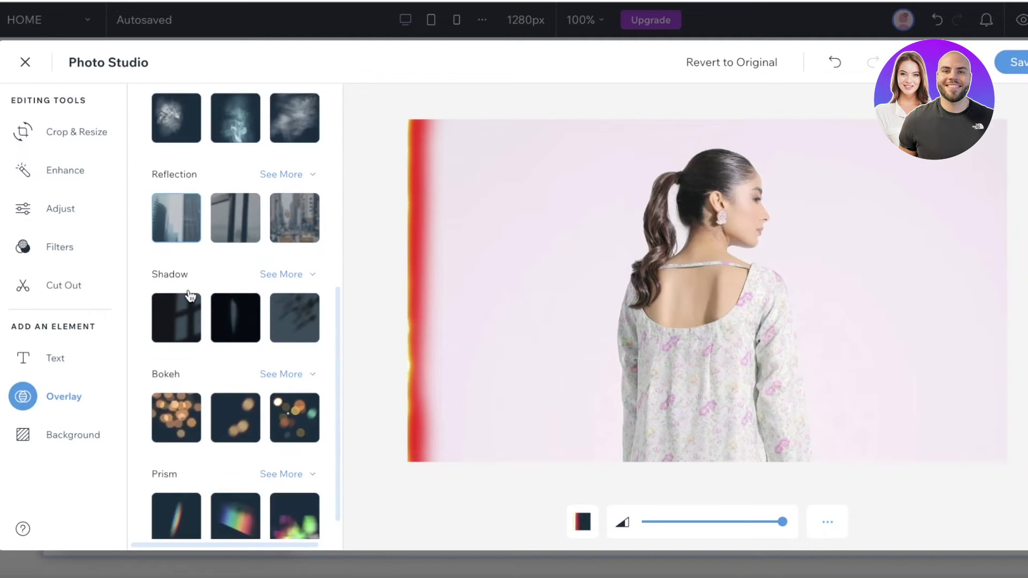
pyautogui.click(229, 226)
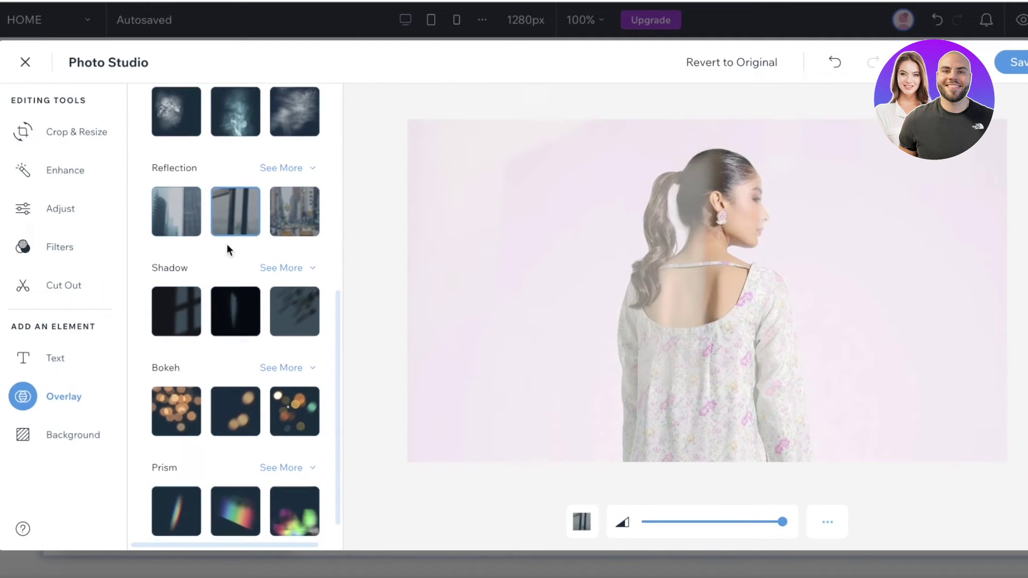
pyautogui.scroll(-1, 241, 267)
pyautogui.click(289, 491)
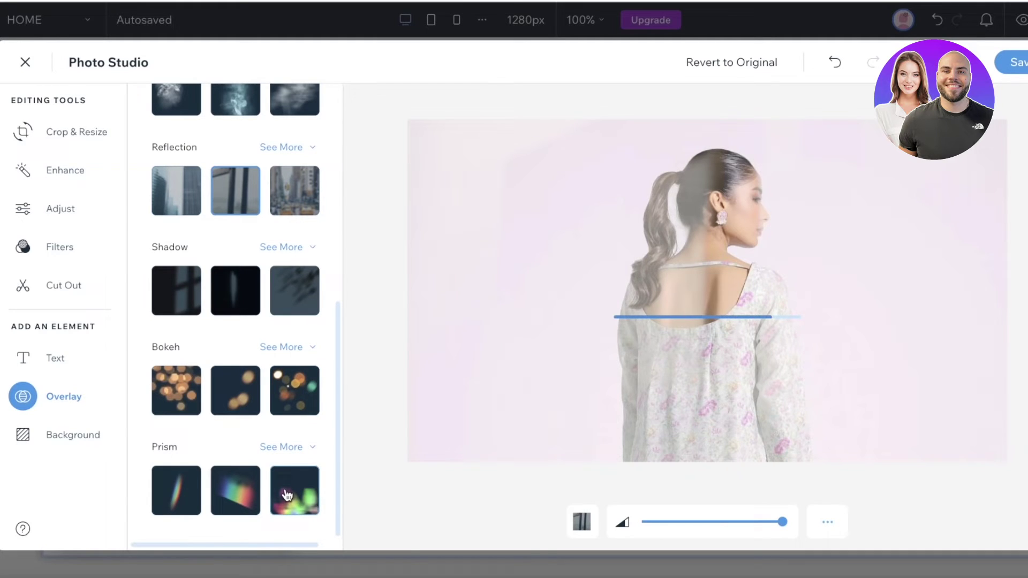
pyautogui.click(183, 495)
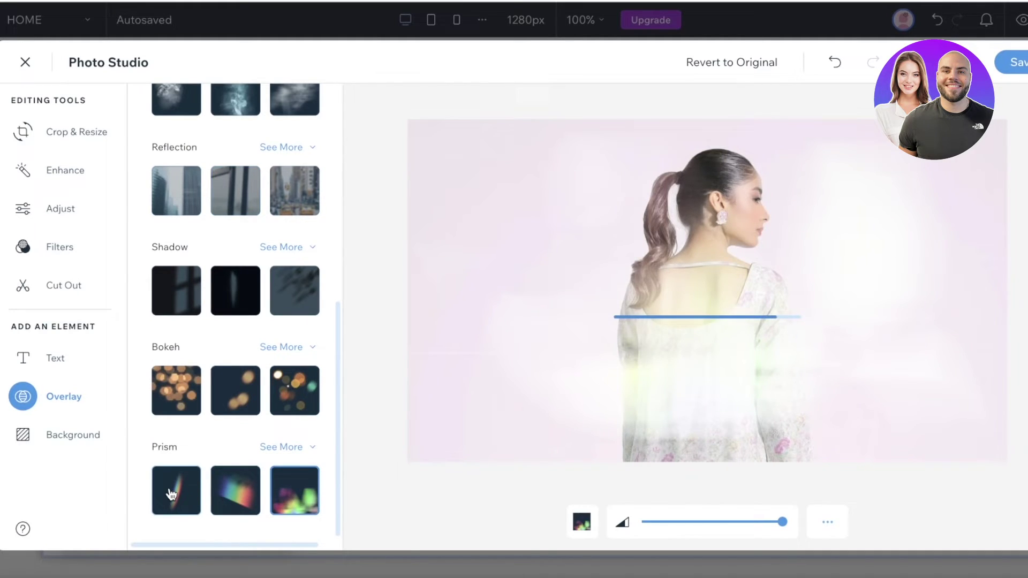
pyautogui.click(177, 393)
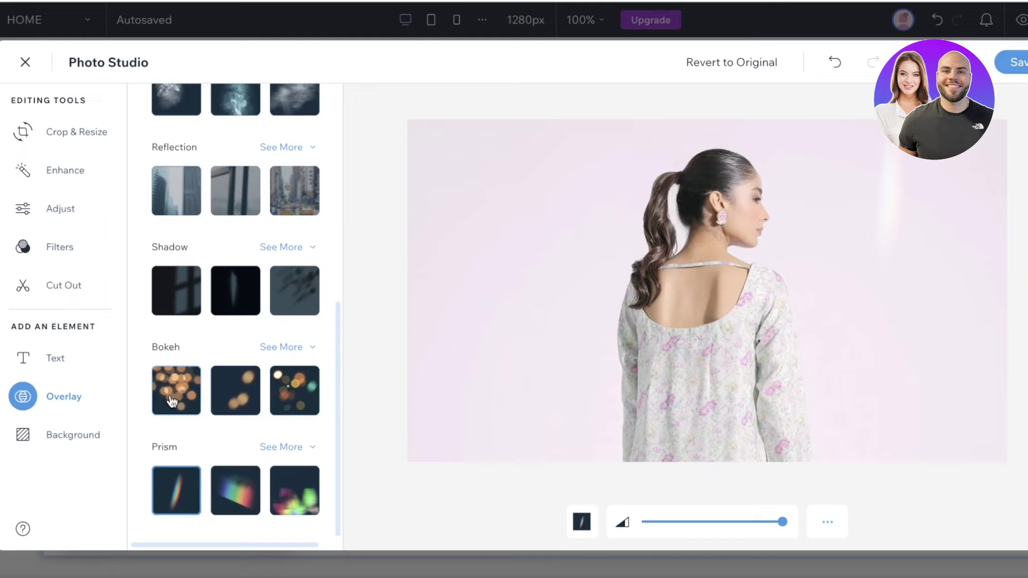
pyautogui.scroll(10, 228, 273)
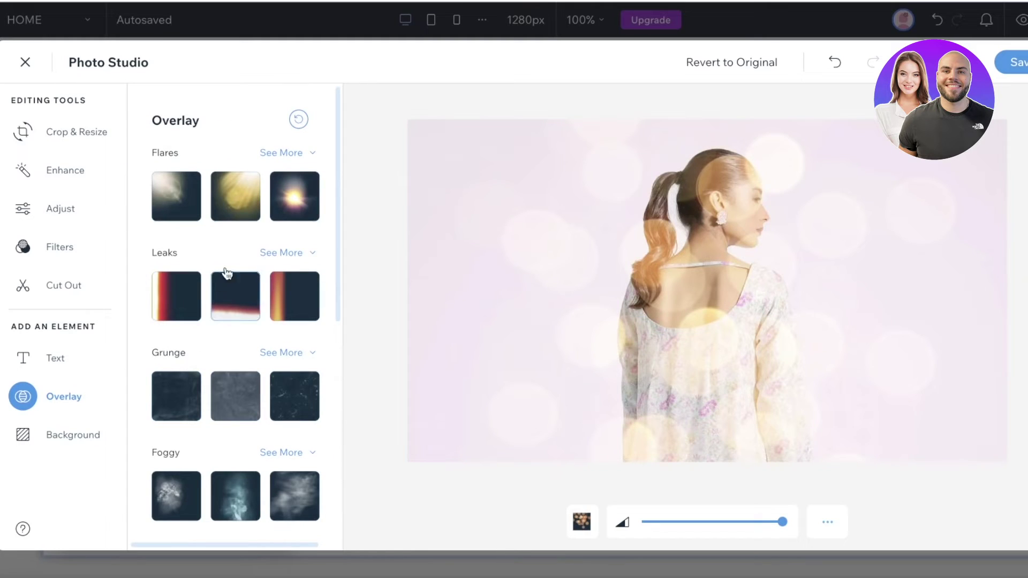
# - Apply the red light-leak overlay from the full Leaks set and save the photo
pyautogui.click(296, 254)
pyautogui.scroll(-4, 214, 390)
pyautogui.click(310, 250)
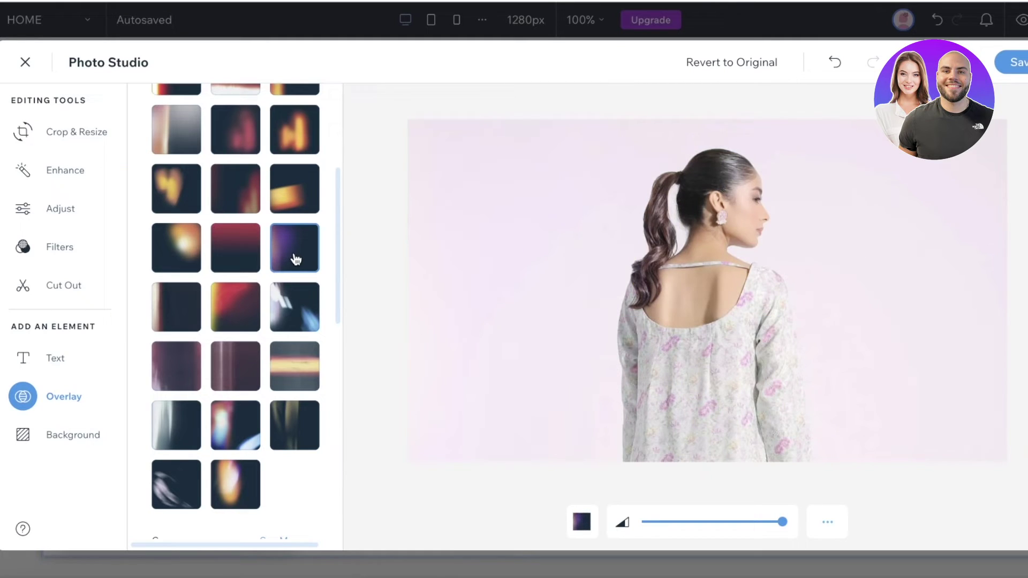
pyautogui.click(231, 309)
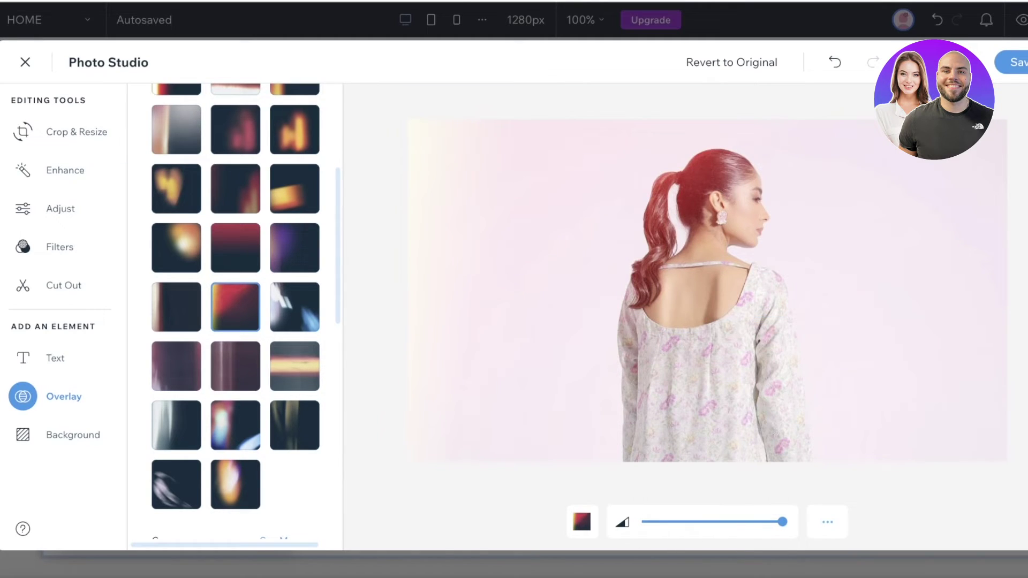
pyautogui.click(1020, 63)
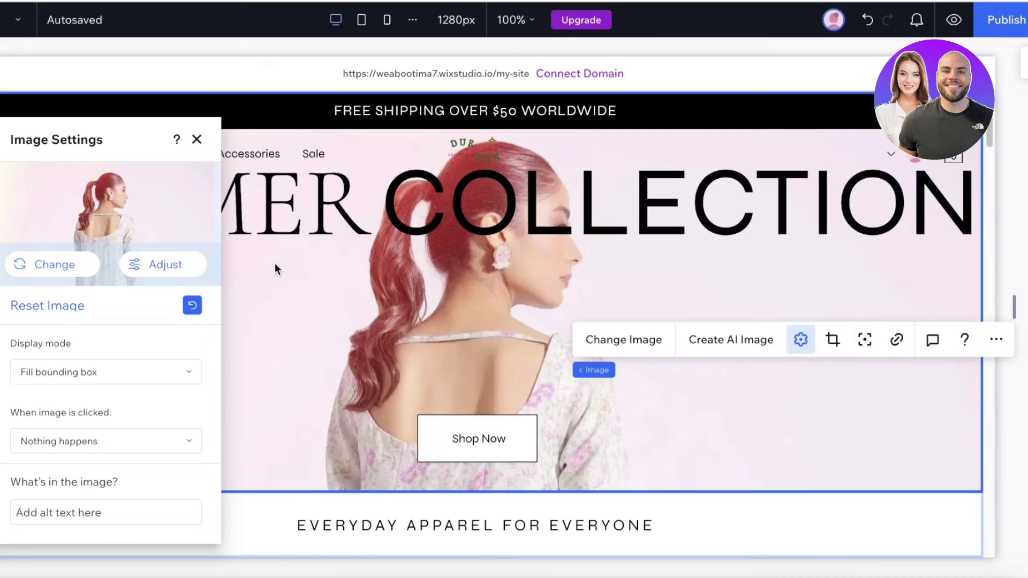
# - Close Image Settings and scroll through the edited homepage, returning to the top
pyautogui.click(346, 317)
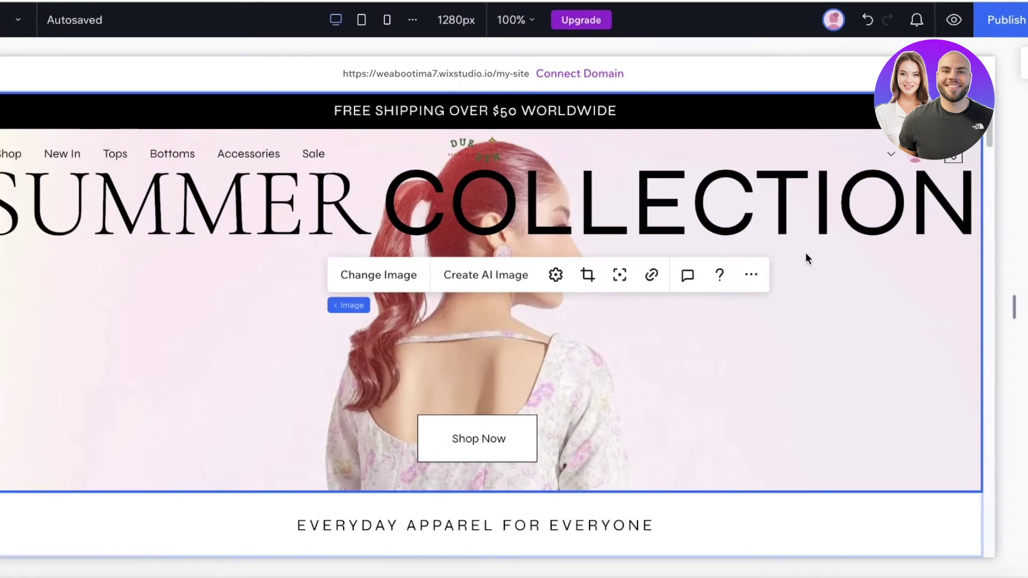
pyautogui.scroll(-3, 756, 474)
pyautogui.scroll(-9, 756, 474)
pyautogui.scroll(5, 268, 307)
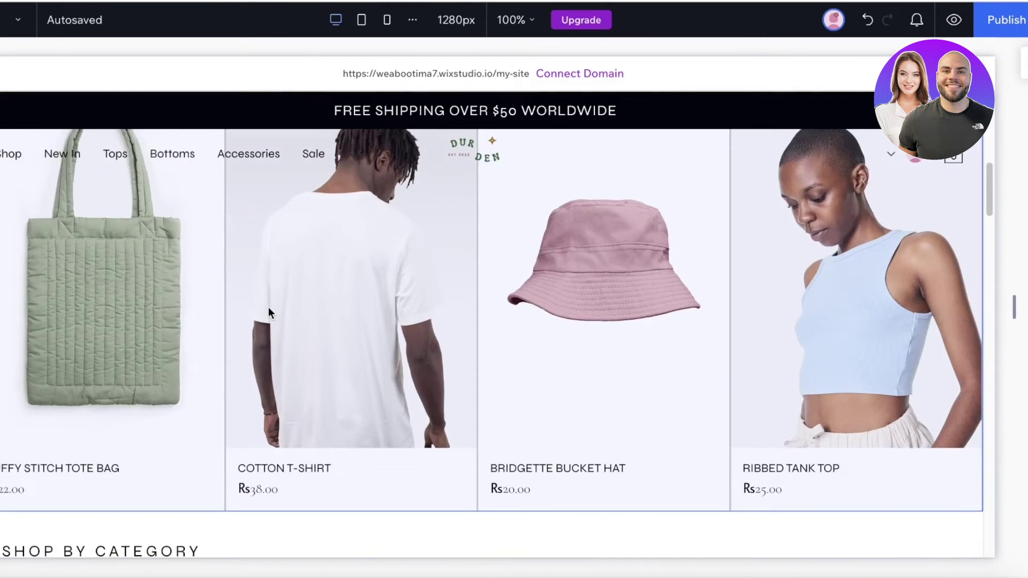
pyautogui.click(287, 306)
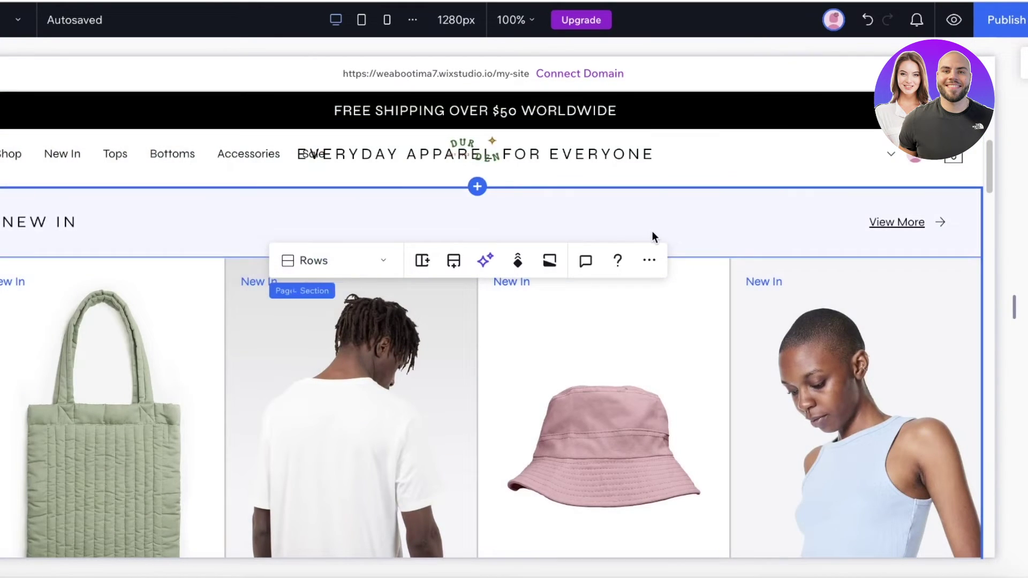
pyautogui.scroll(-10, 651, 230)
pyautogui.scroll(5, 983, 329)
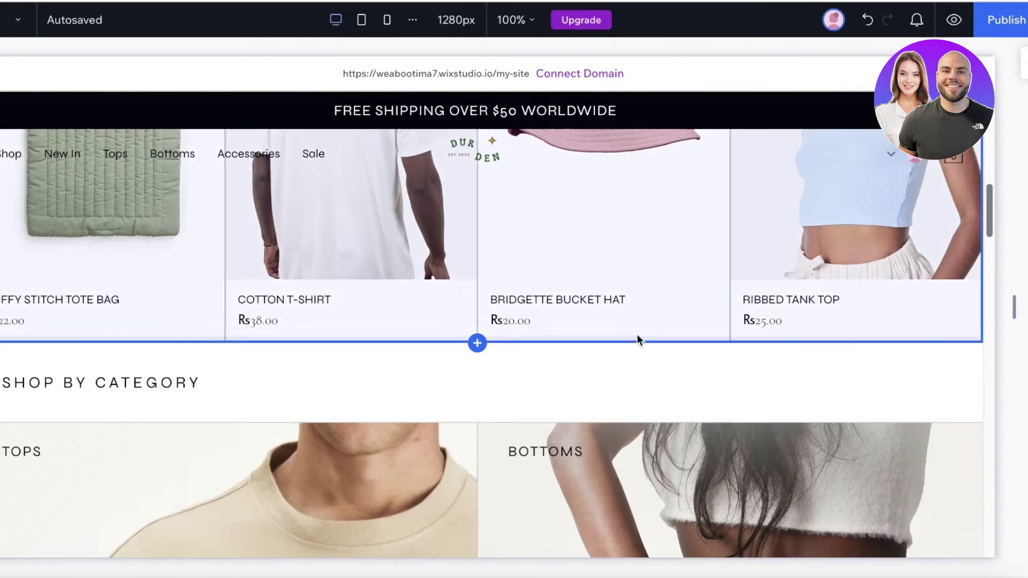
pyautogui.scroll(10, 374, 185)
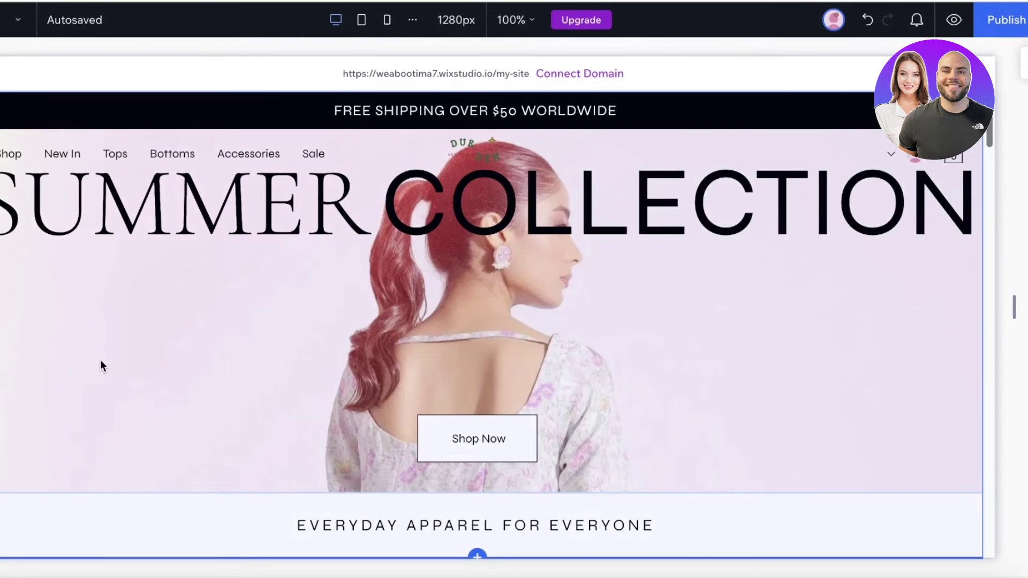
# - Publish the site on the free Wix Studio domain instead of a custom domain
pyautogui.click(1006, 21)
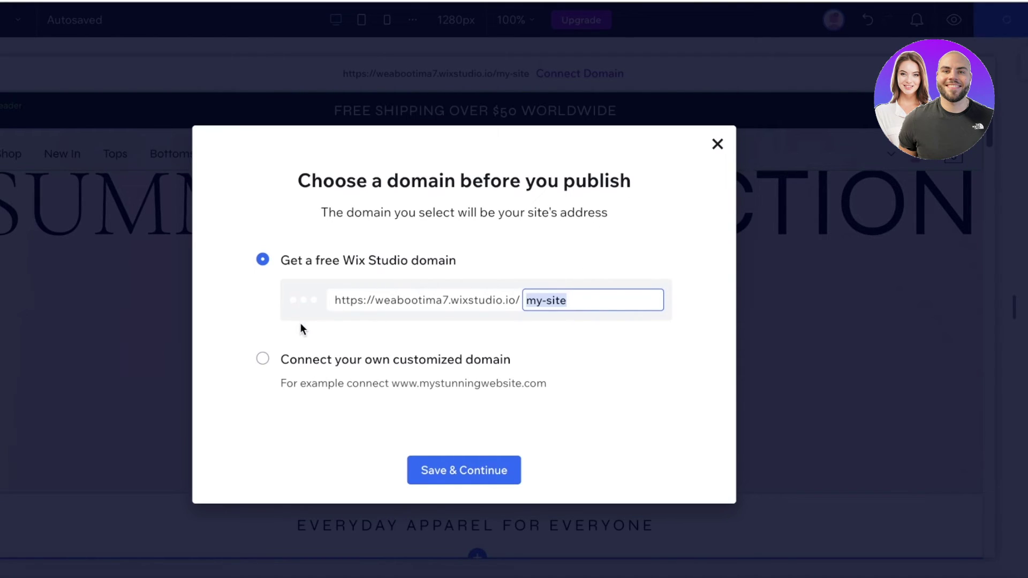
pyautogui.click(260, 360)
pyautogui.click(323, 268)
pyautogui.click(443, 459)
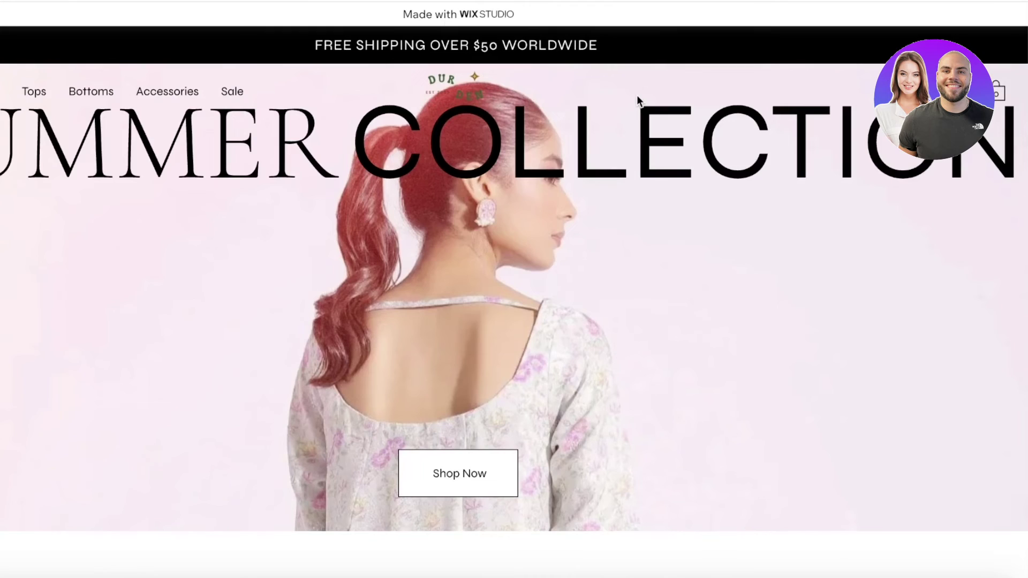
# - Scroll through the live published storefront and back to the top
pyautogui.scroll(-10, 310, 246)
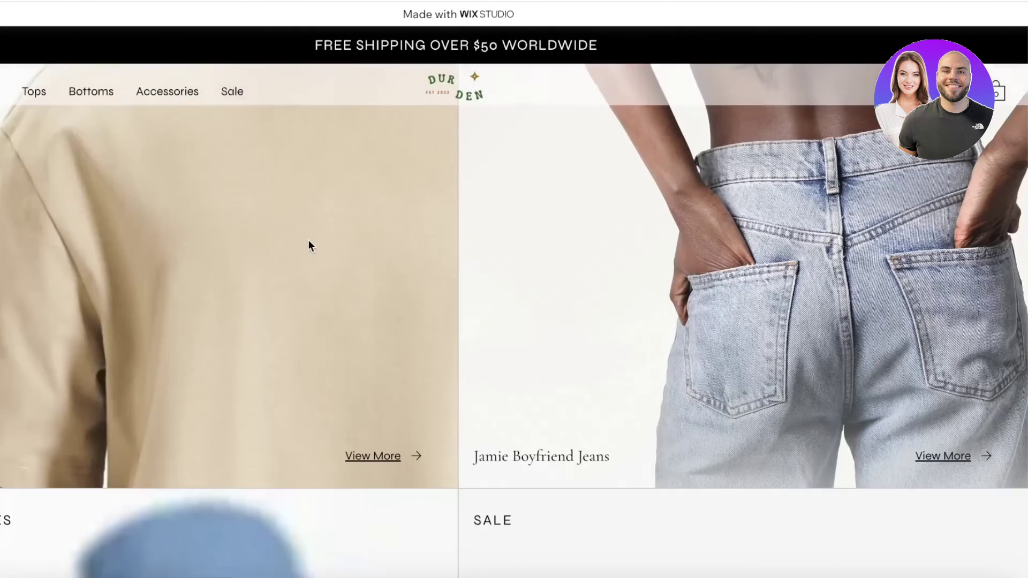
pyautogui.scroll(-10, 471, 243)
pyautogui.scroll(10, 557, 233)
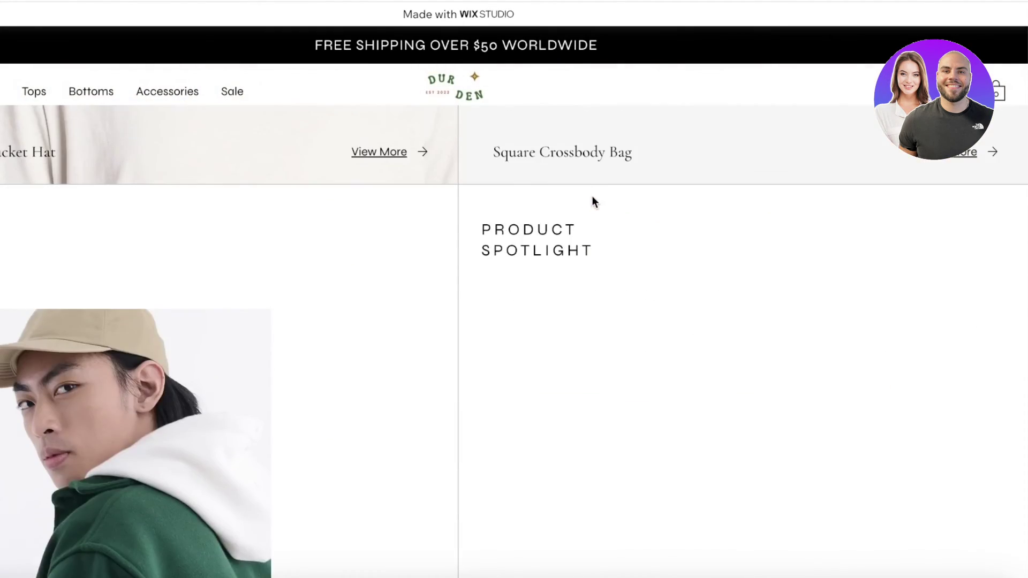
pyautogui.scroll(10, 611, 217)
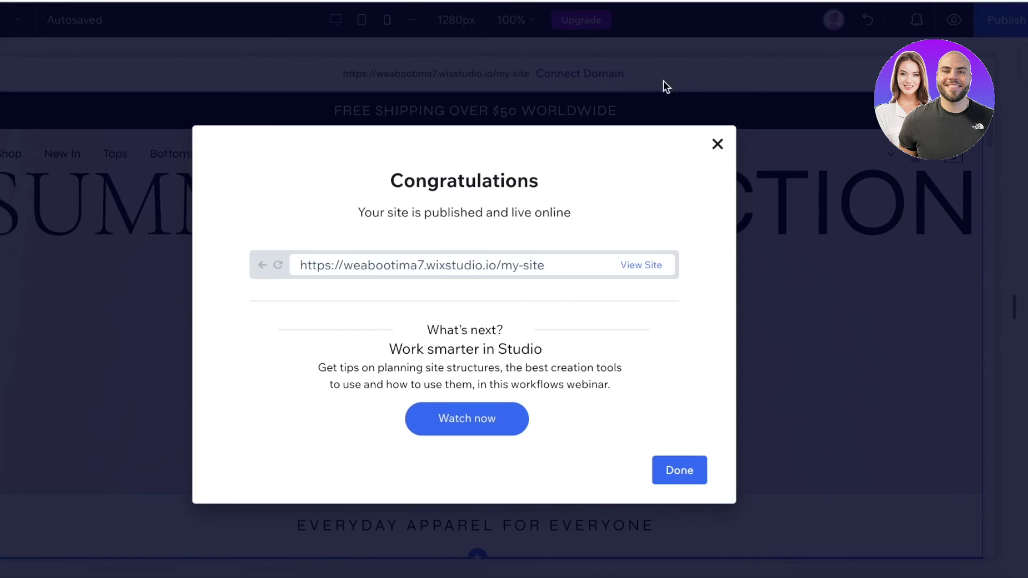
# - Close the Congratulations dialog and look over the My Site dashboard
pyautogui.click(715, 145)
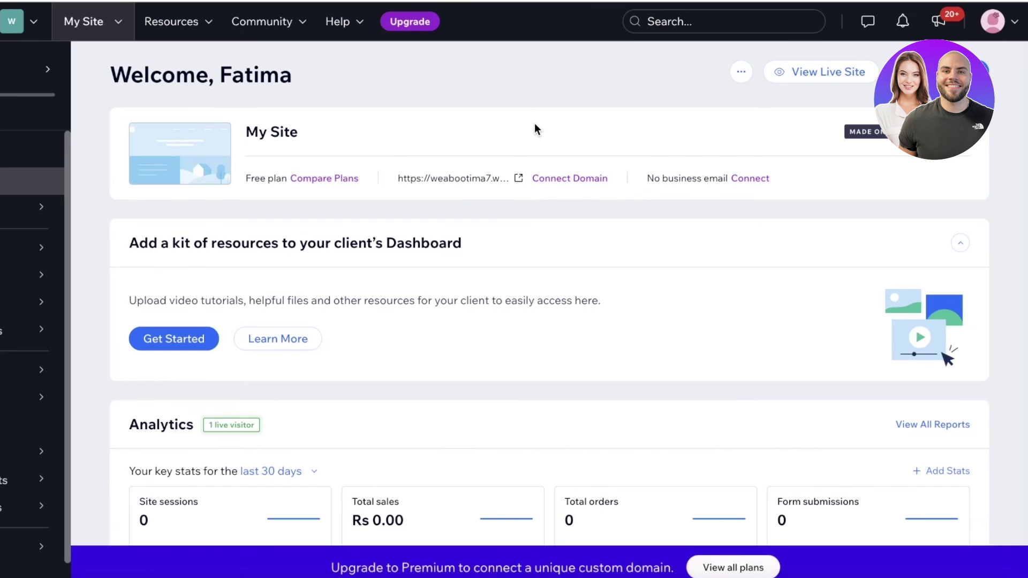
pyautogui.scroll(-10, 534, 126)
pyautogui.scroll(10, 533, 127)
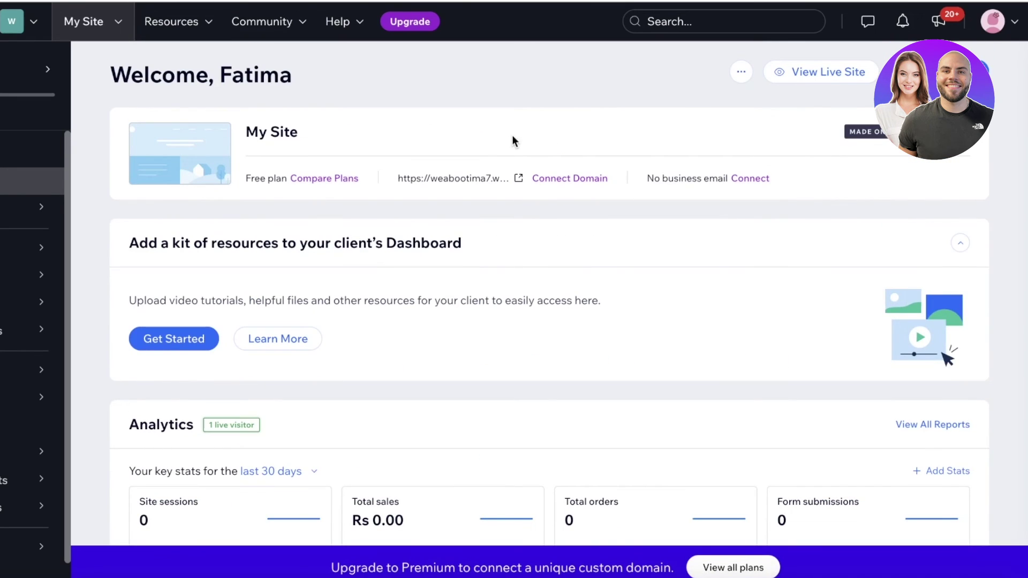